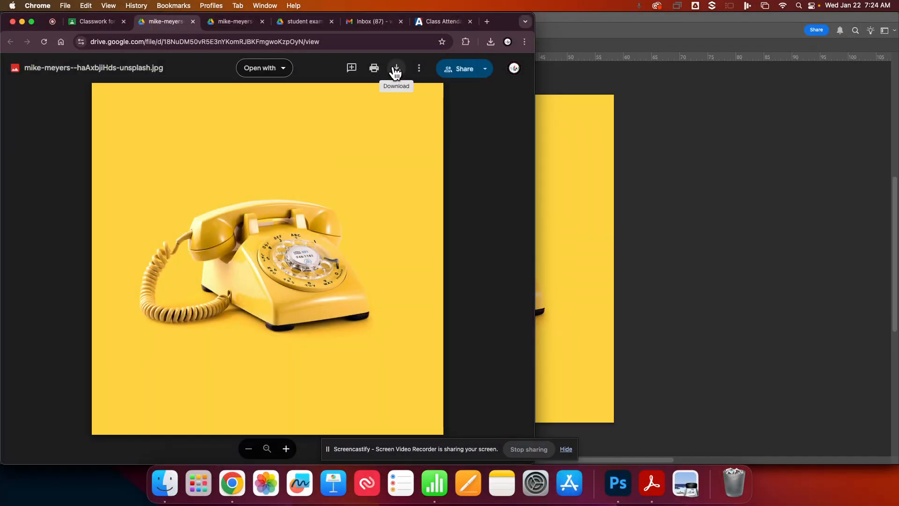
Step: Switch to Photoshop and close the phone image without saving its changes
left_click(588, 198)
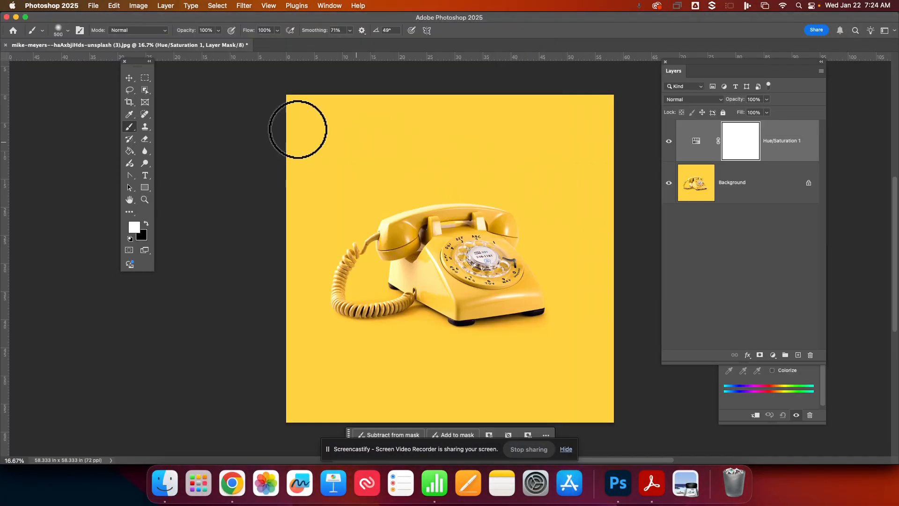
left_click(5, 45)
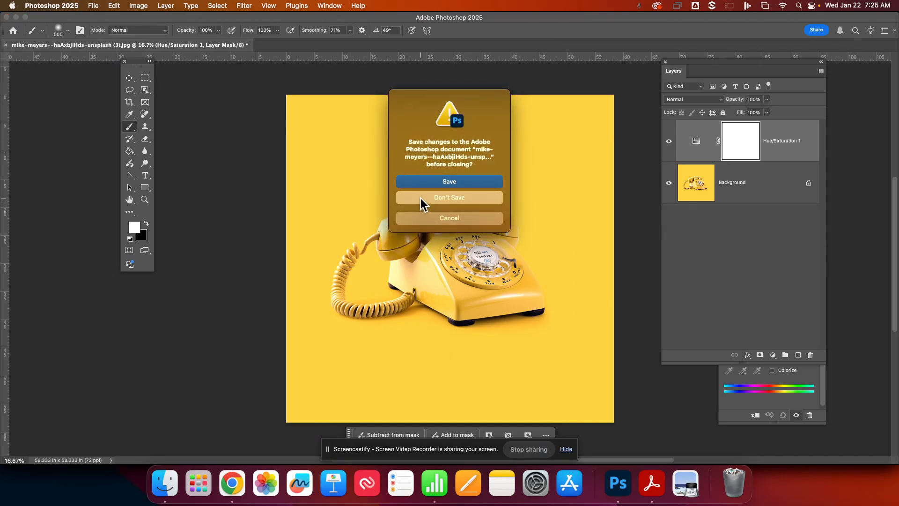
left_click(420, 205)
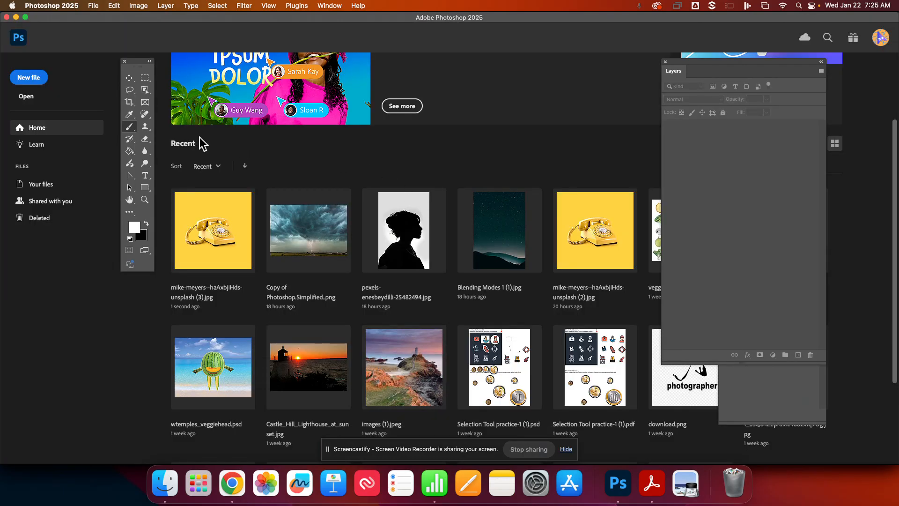
Step: Open the image mike-meyers--haAxbjiHds-unsplash (3).jpg from the Downloads folder
left_click(26, 97)
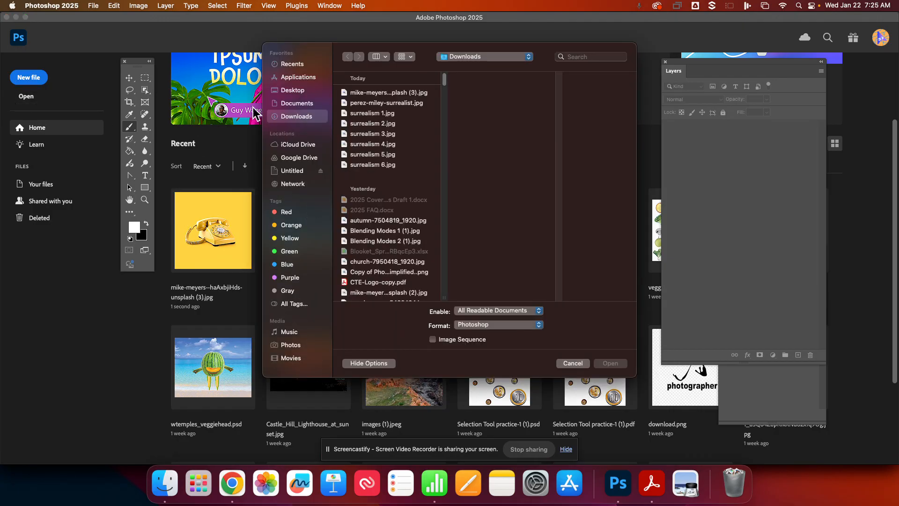
left_click(380, 92)
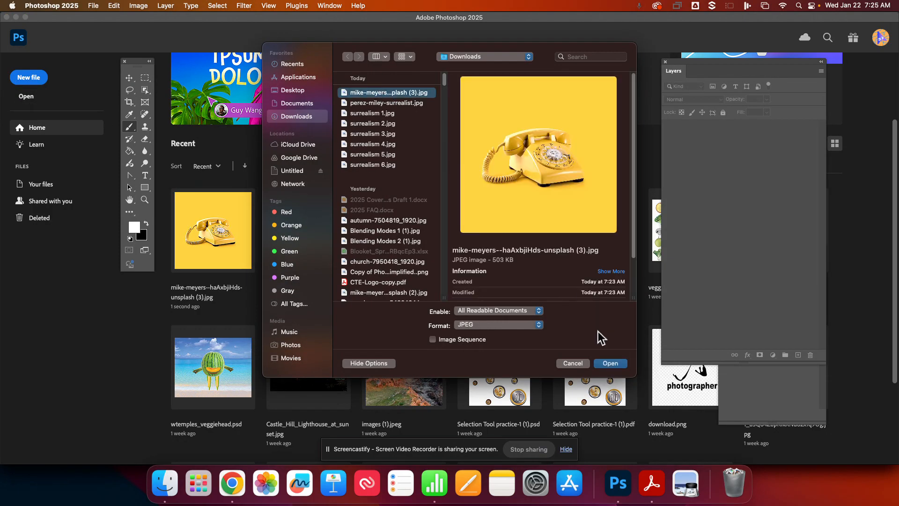
left_click(614, 362)
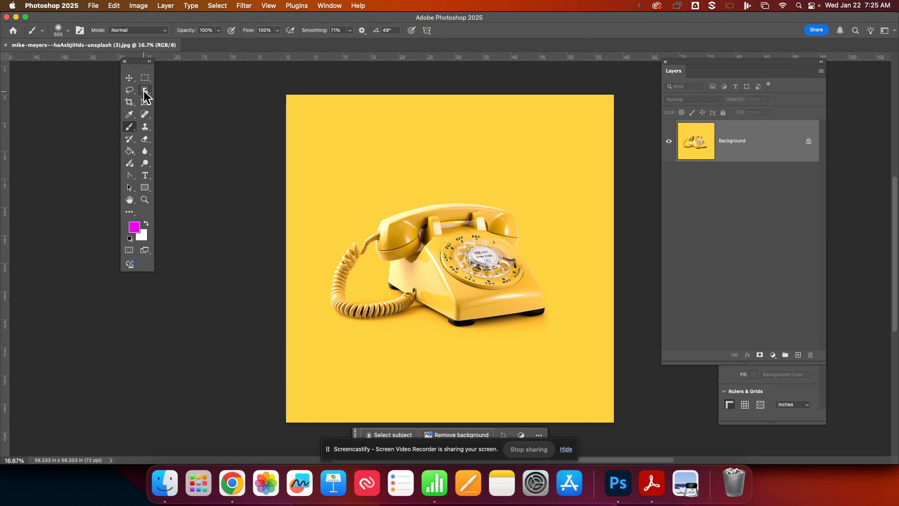
Step: Select the yellow telephone with the Object Selection Tool by framing the whole phone and its cord
left_click(145, 89)
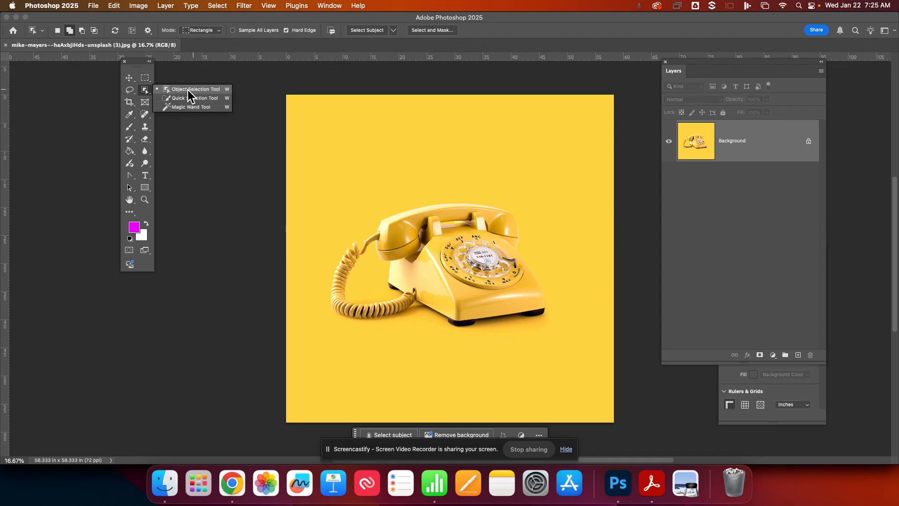
left_click(186, 89)
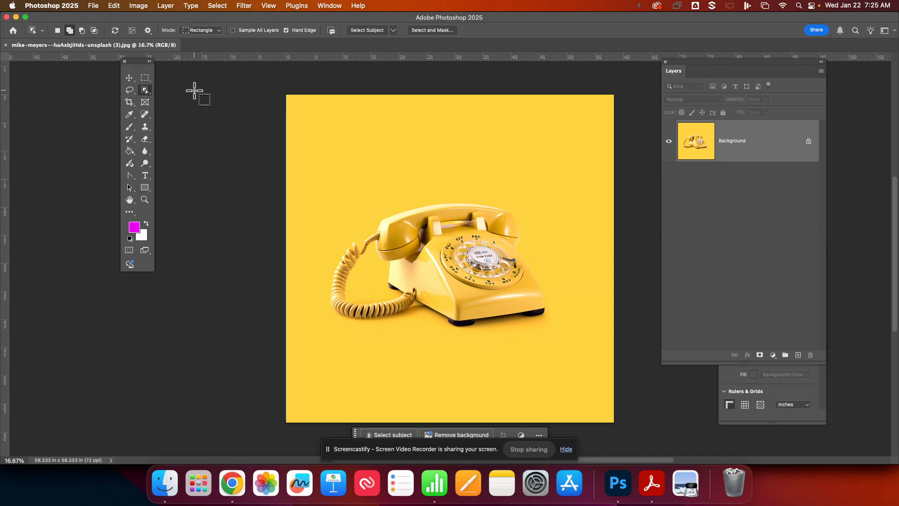
left_click_drag(326, 181, 556, 343)
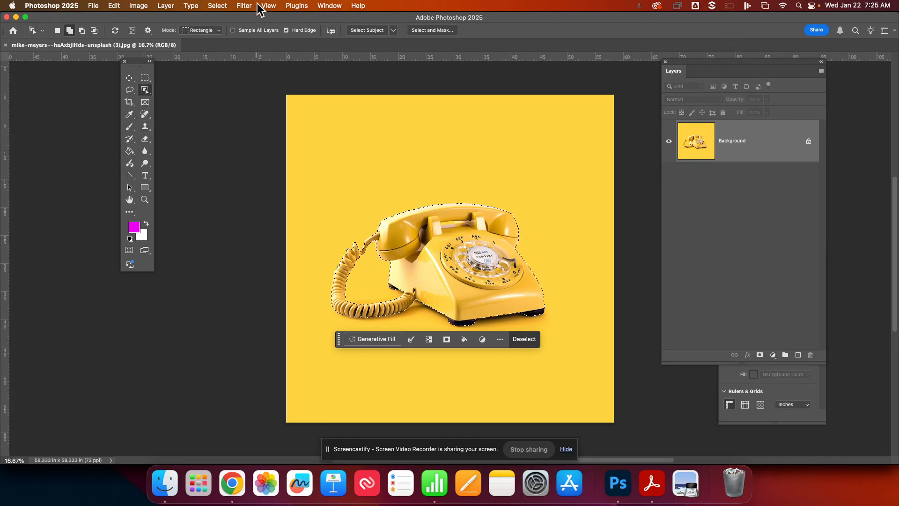
Step: Add a Hue/Saturation adjustment layer masked to the telephone selection
left_click(330, 6)
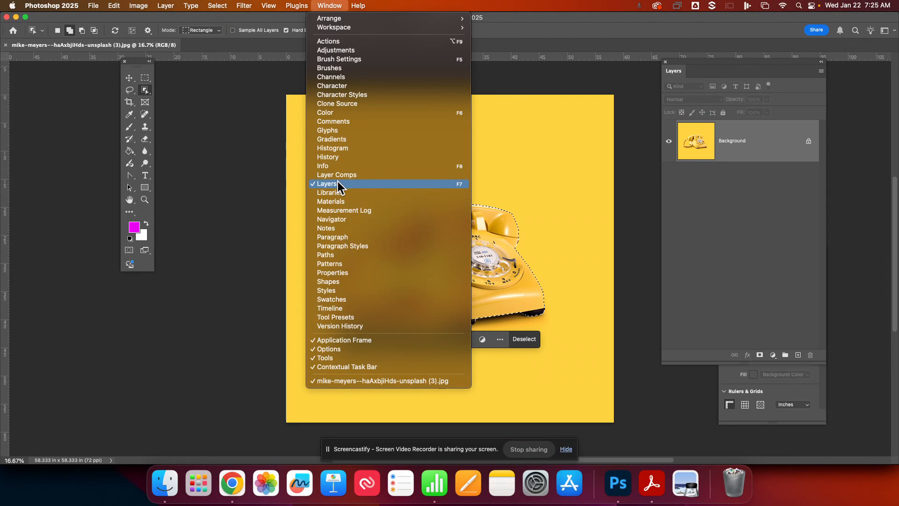
left_click(708, 133)
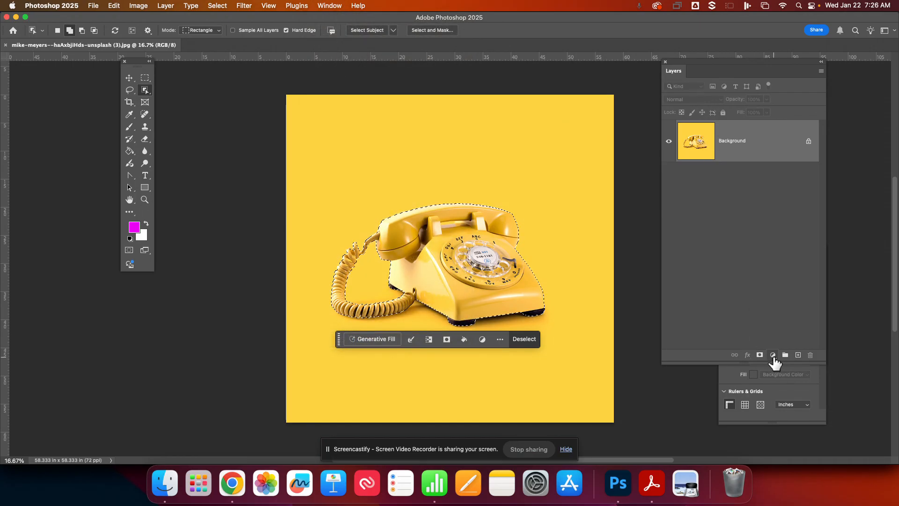
left_click(773, 355)
left_click(773, 355)
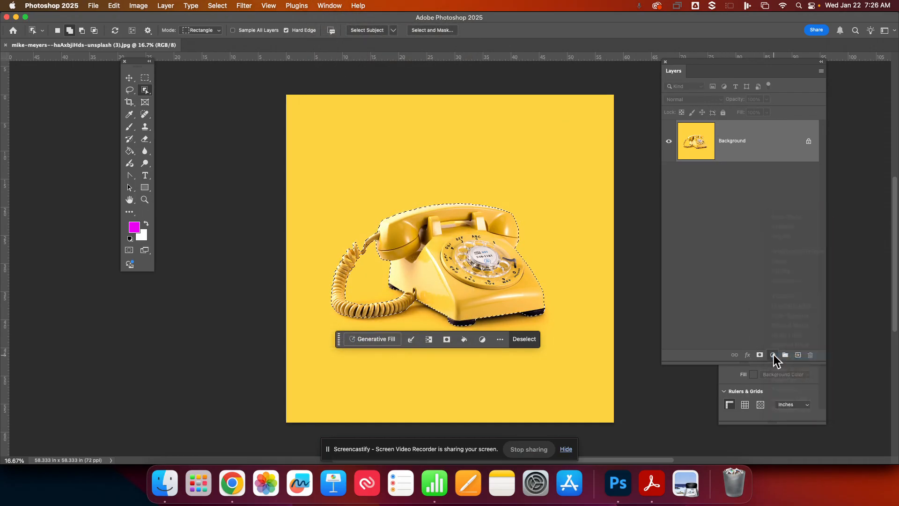
key("super+z")
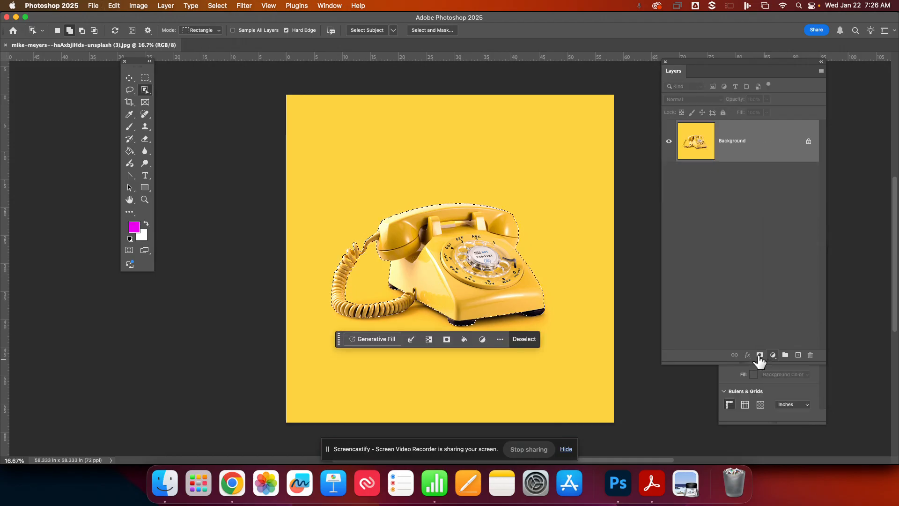
left_click(773, 355)
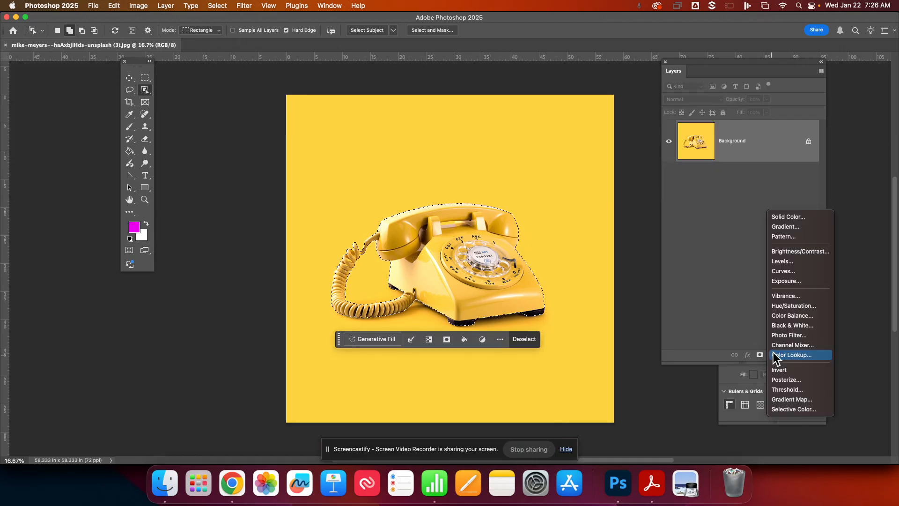
left_click(800, 305)
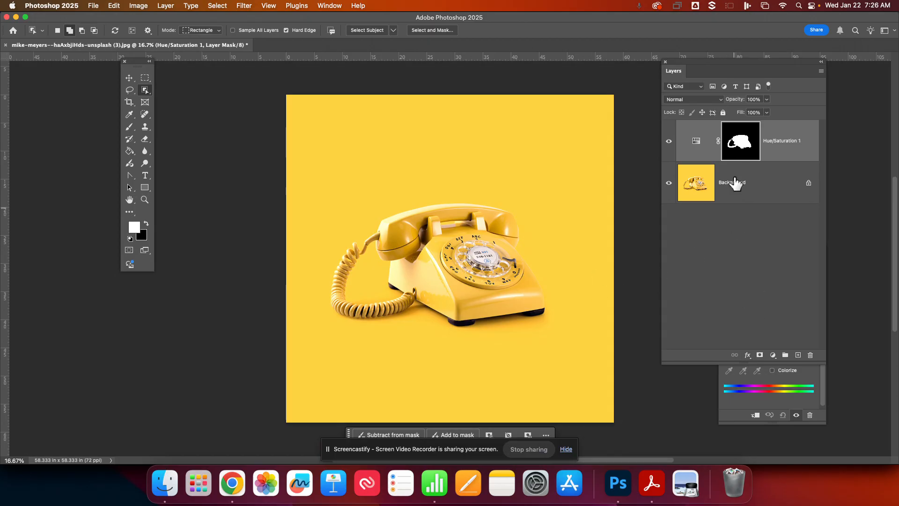
Step: Arrange the Layers and Properties panels beside the image and set the Hue/Saturation layer's hue to +134
left_click_drag(745, 62, 653, 83)
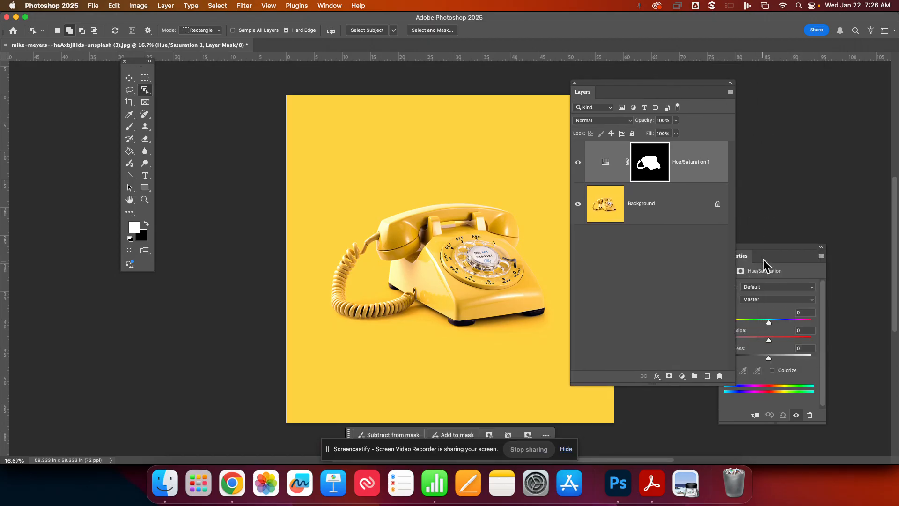
left_click_drag(768, 248, 543, 247)
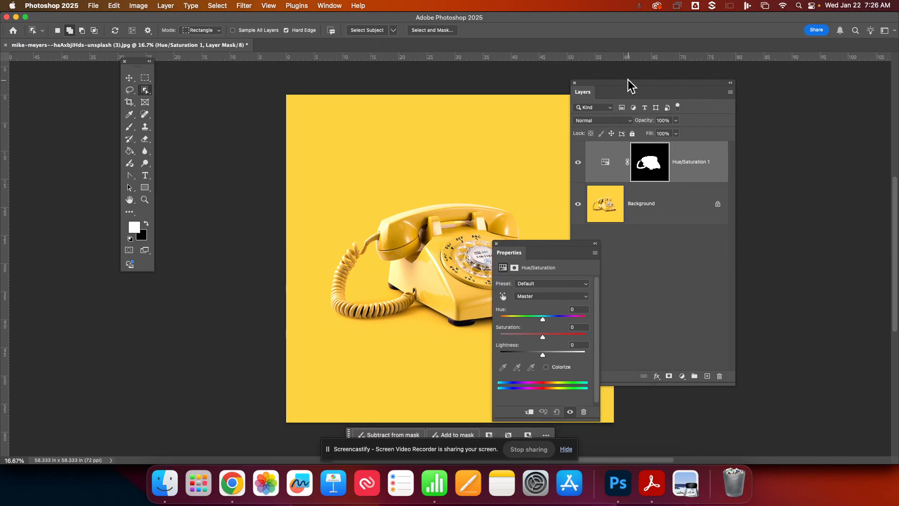
left_click_drag(688, 85, 838, 78)
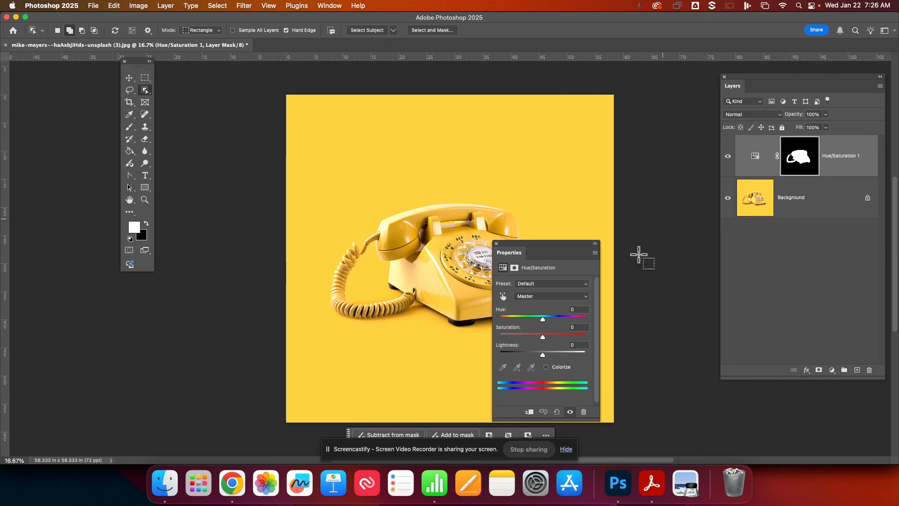
left_click_drag(567, 249, 695, 184)
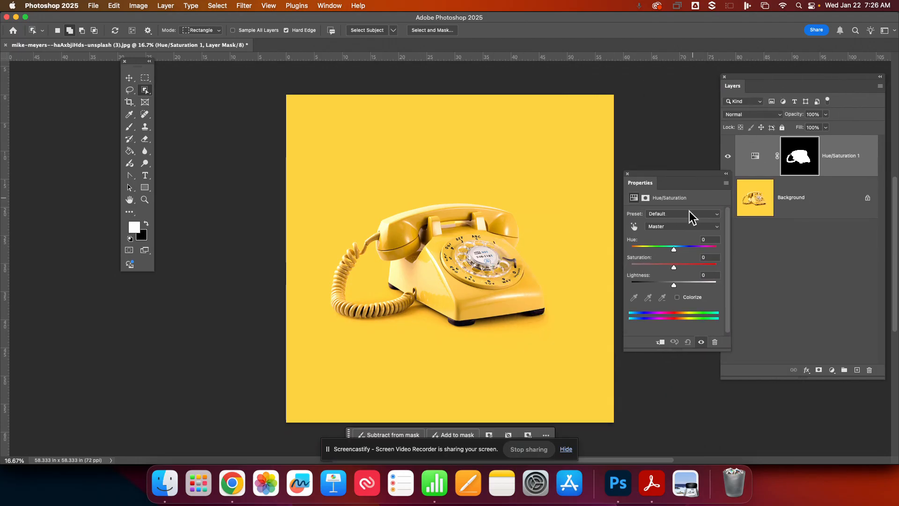
left_click_drag(674, 250, 709, 249)
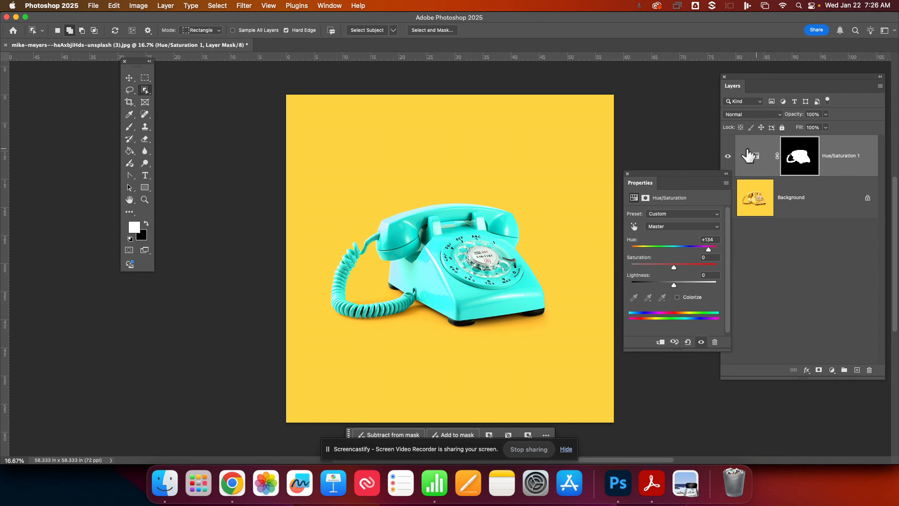
left_click(93, 6)
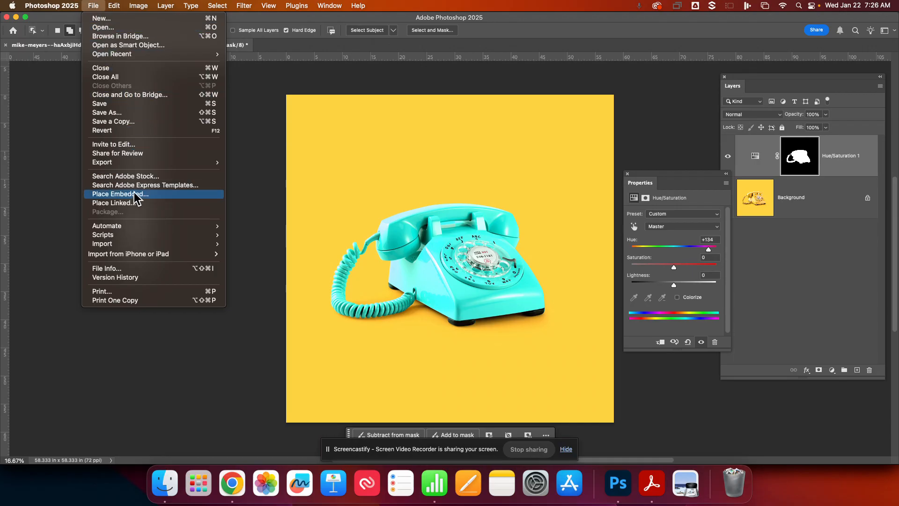
mouse_move(121, 162)
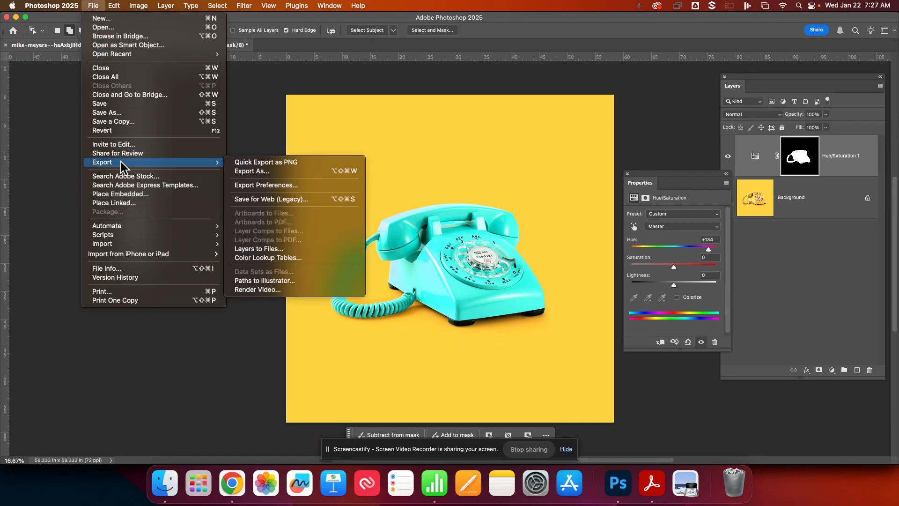
left_click(837, 206)
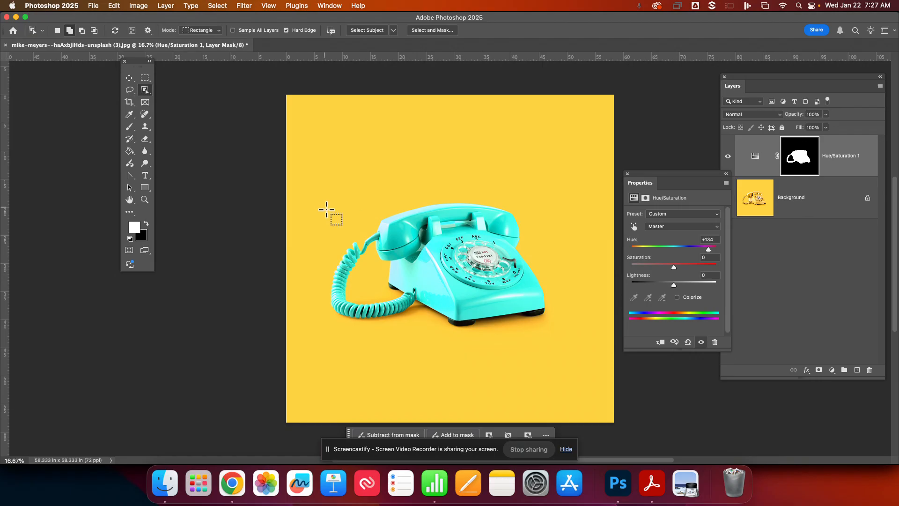
Step: Export the recolored phone image with Export As in JPG format
left_click(94, 6)
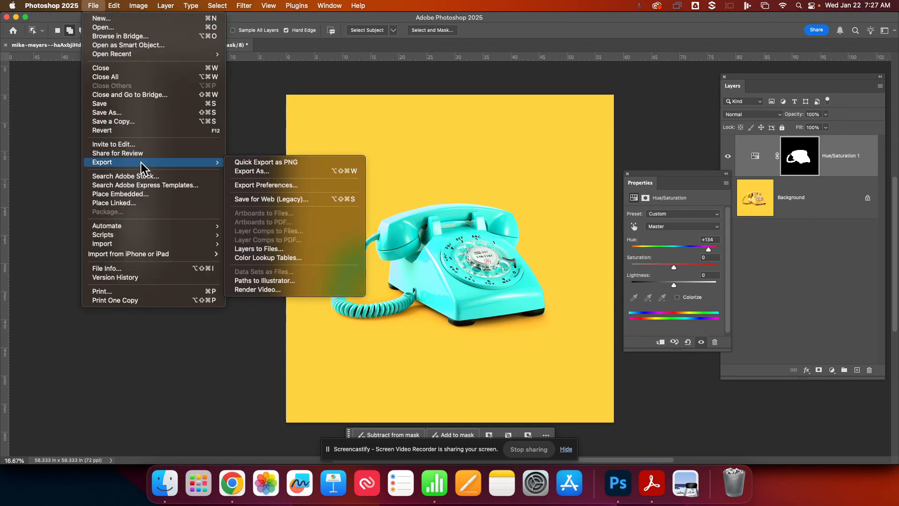
left_click(142, 162)
left_click(94, 7)
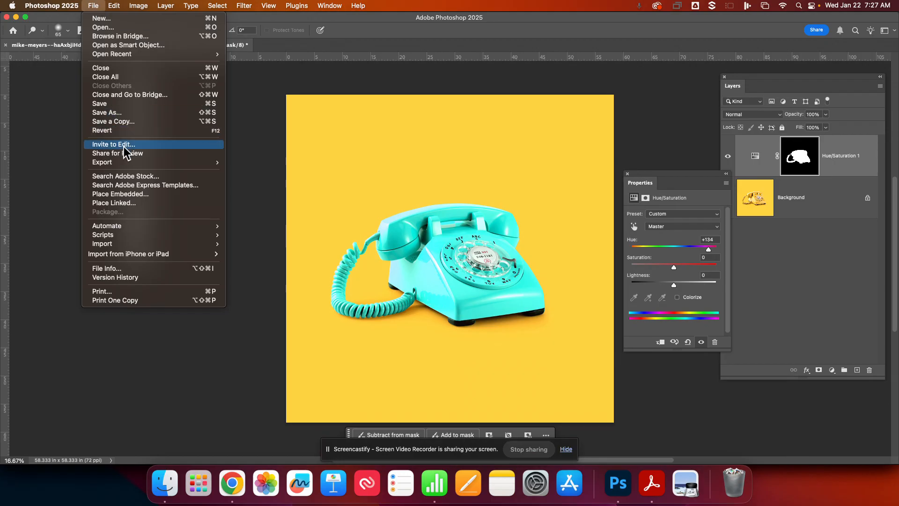
left_click(265, 167)
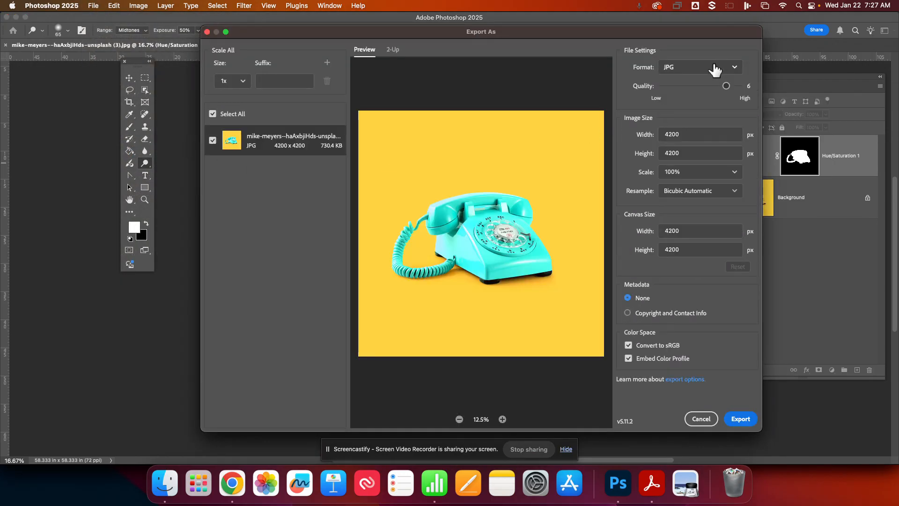
left_click(713, 66)
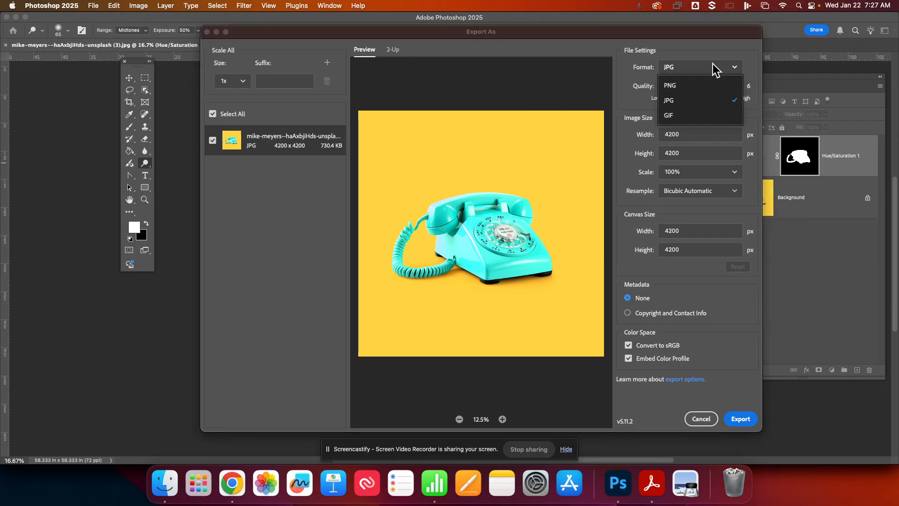
left_click(671, 102)
left_click(742, 420)
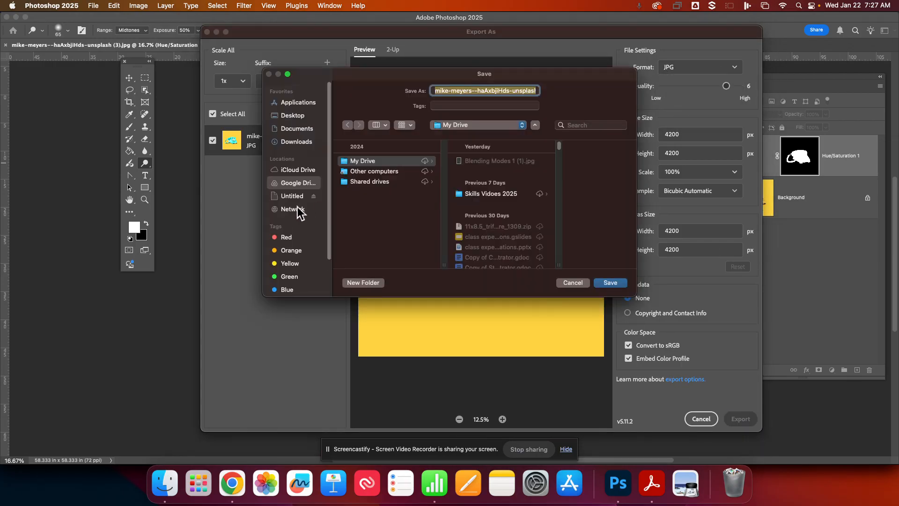
Step: Save the export as "colored phone" in the Graphics Projects (1) folder of Google Drive, and close the image without saving changes
left_click(292, 183)
left_click(364, 159)
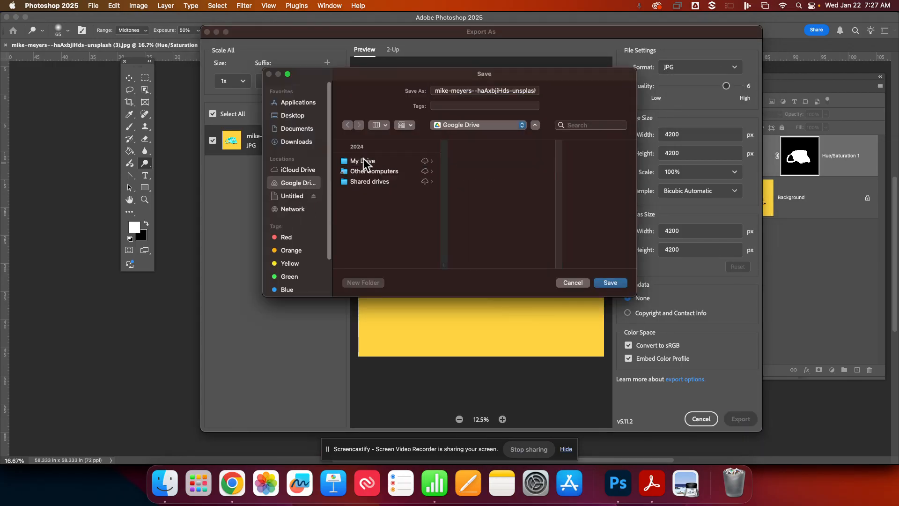
scroll(509, 220, "down", 3)
left_click(509, 225)
left_click(491, 89)
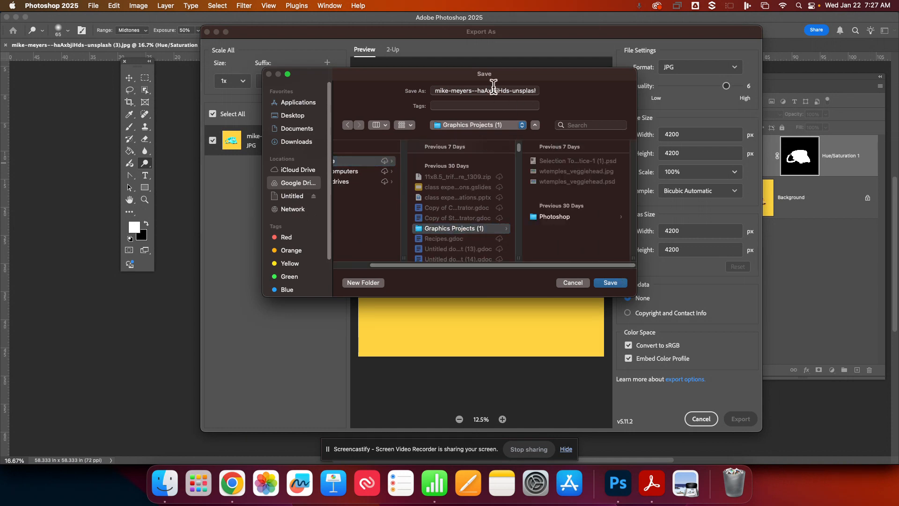
key("super+a")
type("c")
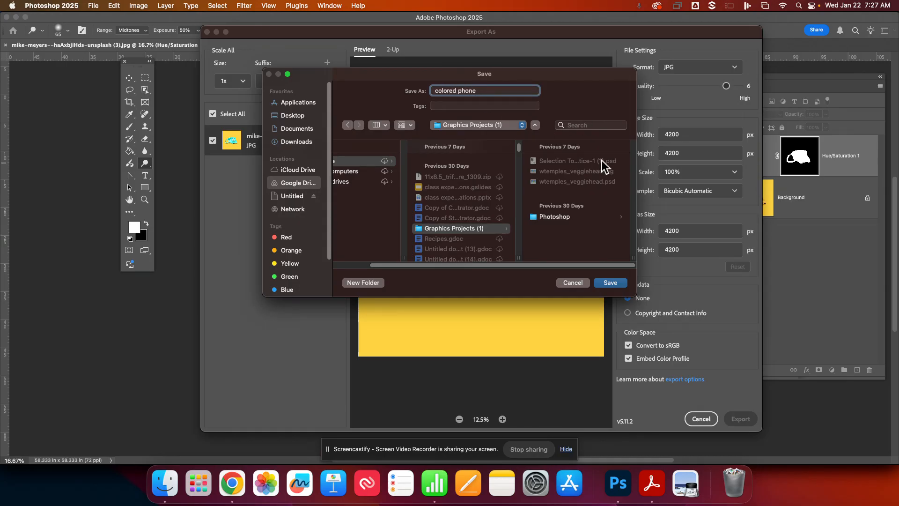
left_click(611, 283)
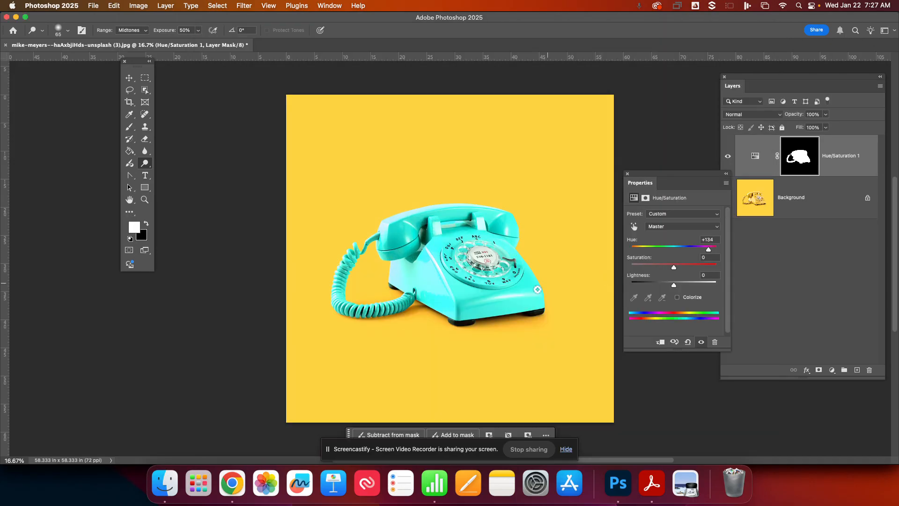
left_click(6, 44)
left_click(451, 199)
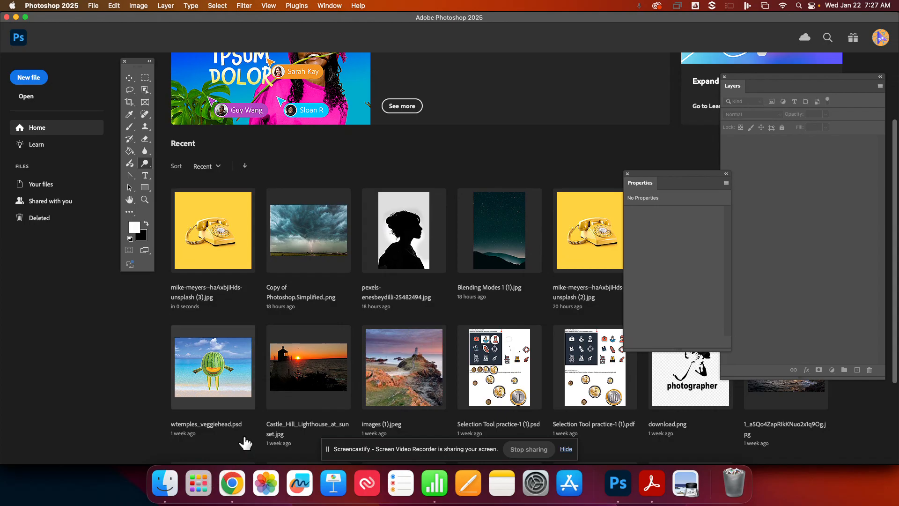
Step: Switch to Chrome and view the "Layer masking in PS" assignment in the Google Classroom classwork
left_click(239, 492)
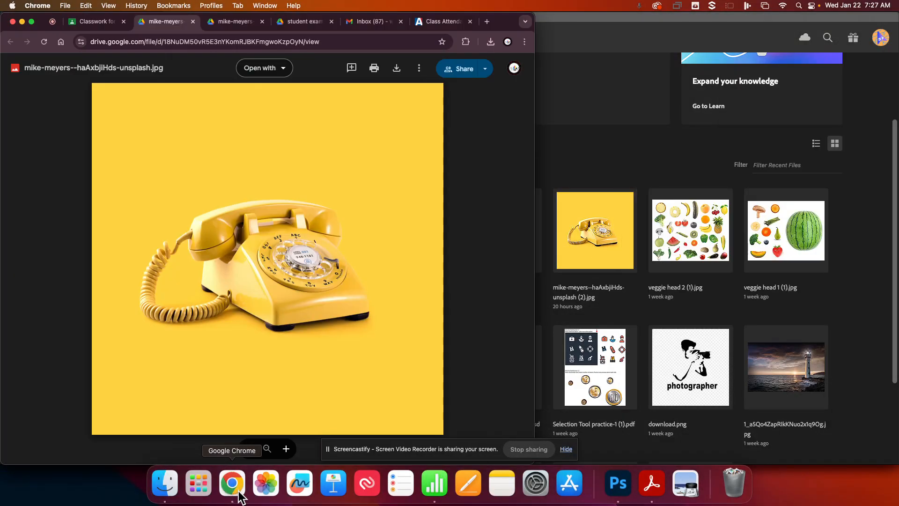
left_click(111, 22)
left_click(58, 311)
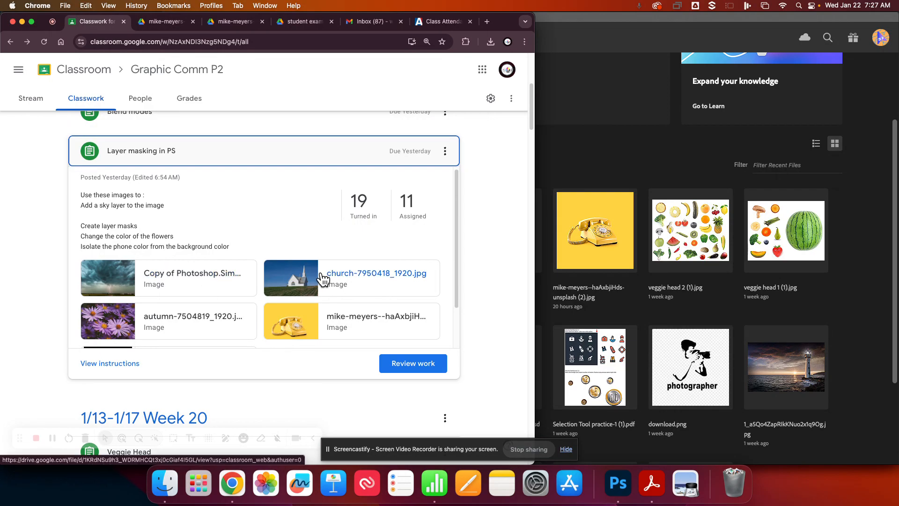
Step: Open the assignment's church-7950418_1920.jpg in a separate Drive window and download it
left_click(317, 285)
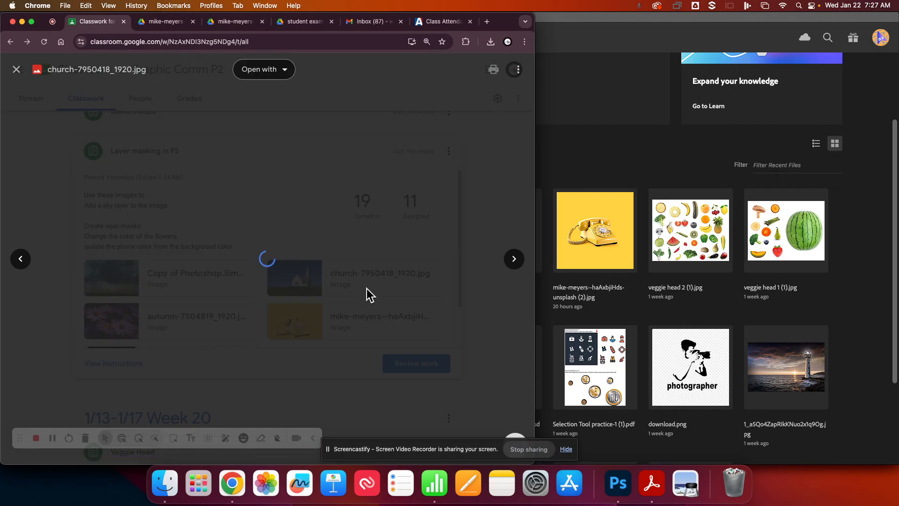
left_click(518, 69)
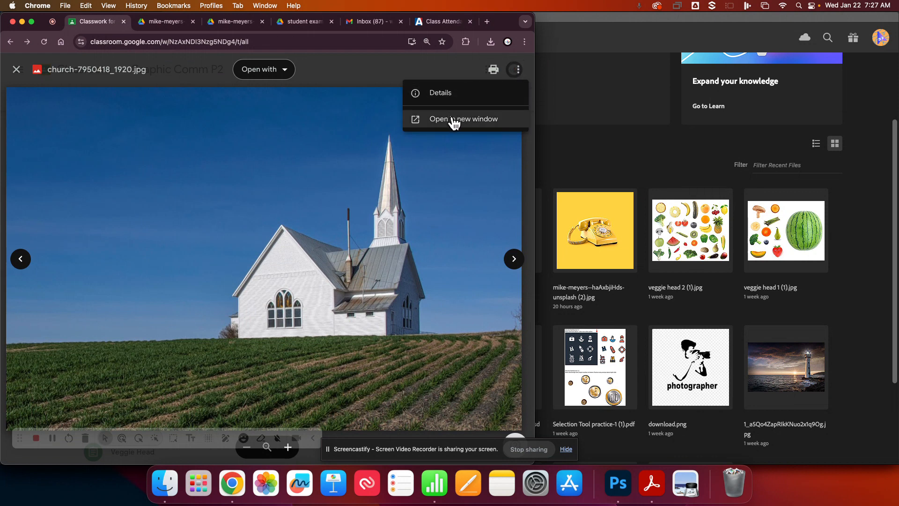
left_click(452, 119)
left_click(82, 27)
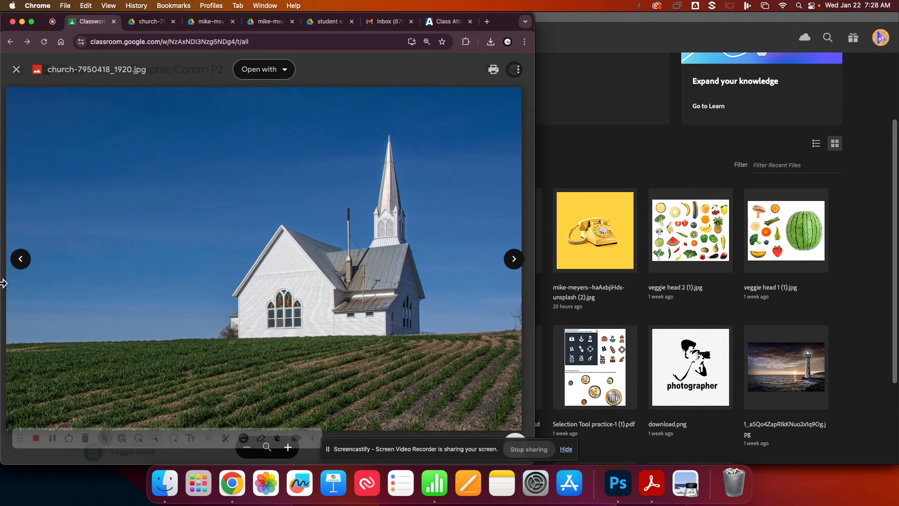
left_click(21, 259)
left_click(150, 21)
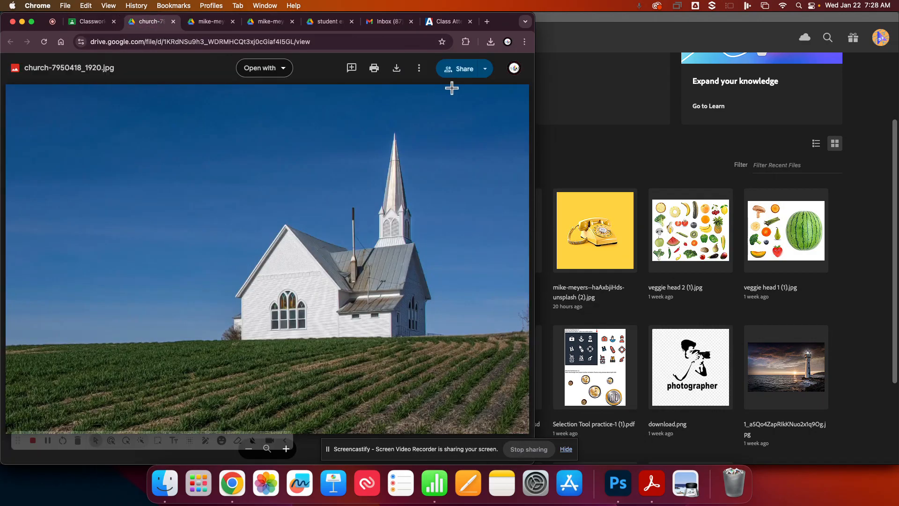
left_click(396, 68)
Step: Download the storm image Copy of Photoshop.Simplified..png from its own Drive window, and close the leftover image tabs
left_click(88, 21)
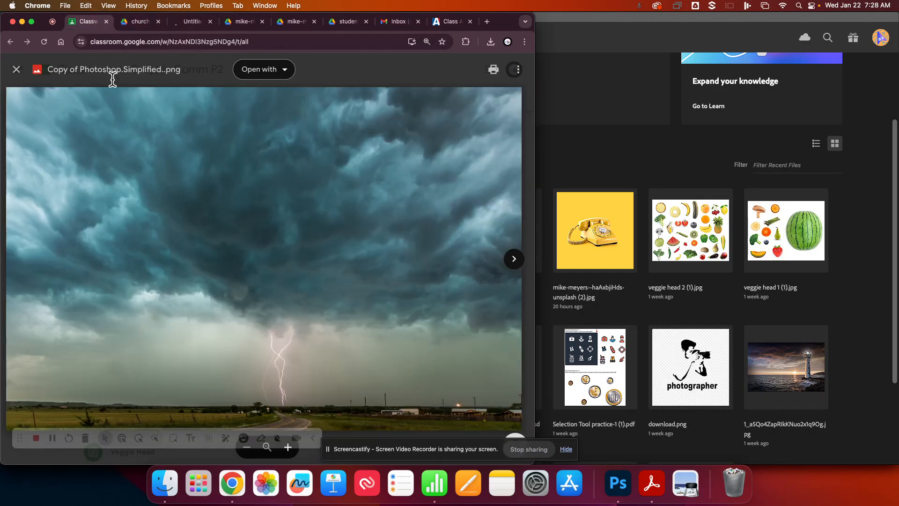
left_click(516, 71)
left_click(476, 120)
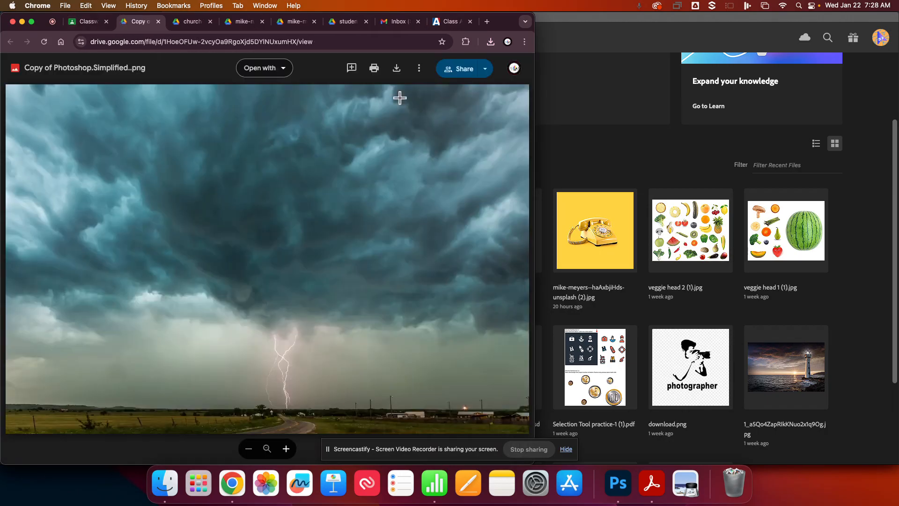
left_click(397, 69)
left_click(239, 21)
left_click(239, 22)
left_click(240, 22)
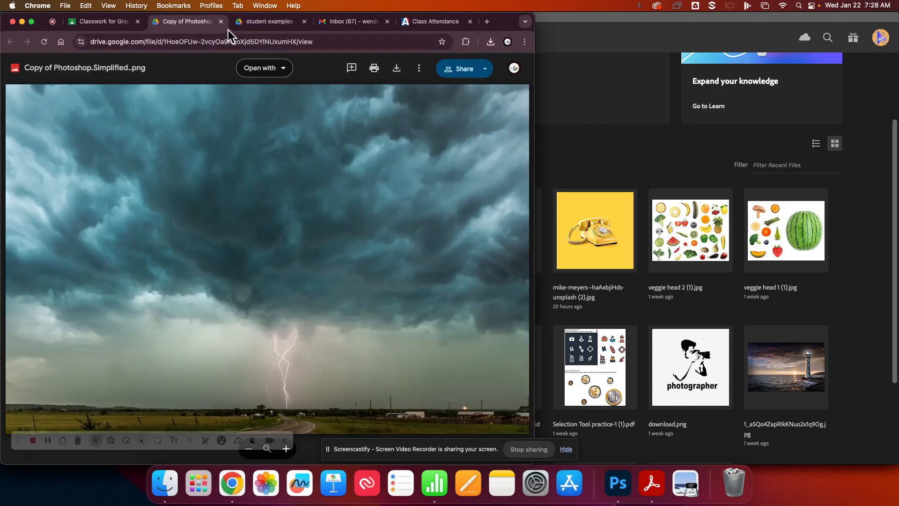
left_click(224, 22)
Step: Open Copy of Photoshop.Simplified. (1).png from Downloads in Photoshop, and clear the grid and the Properties panel off the image
left_click(588, 141)
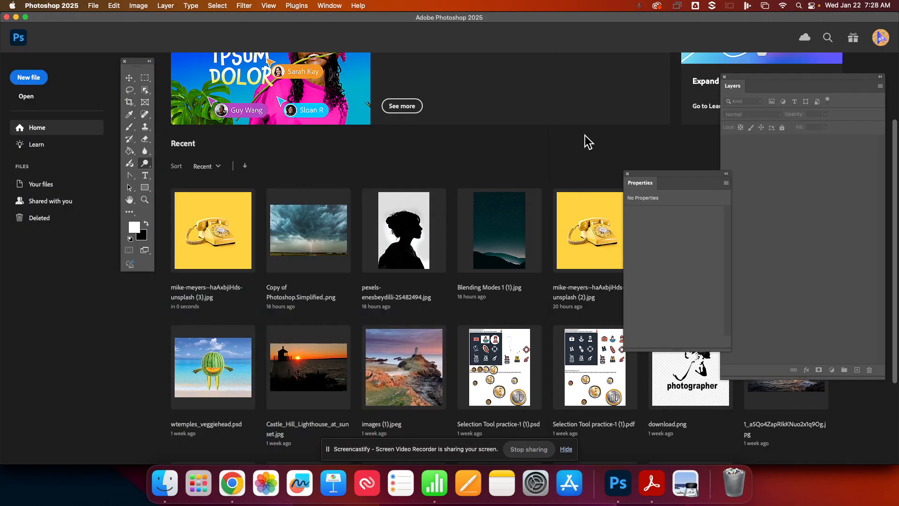
left_click(93, 6)
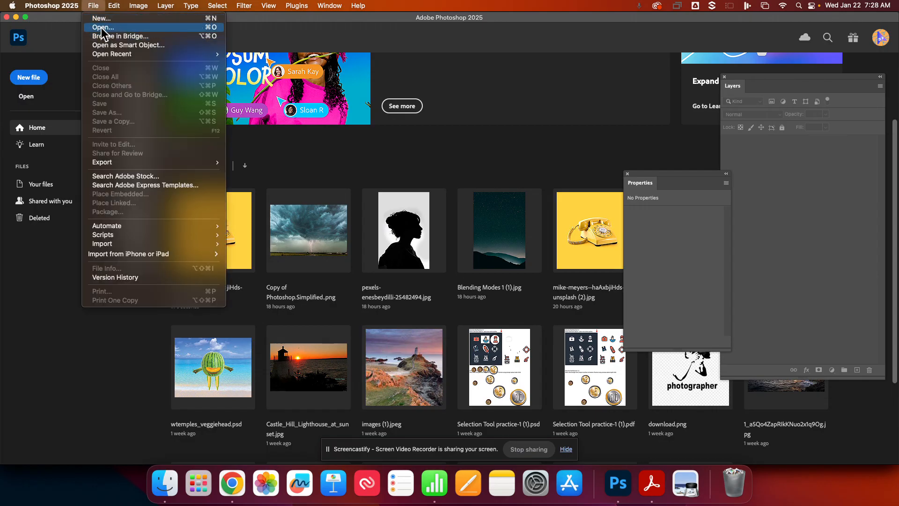
left_click(26, 96)
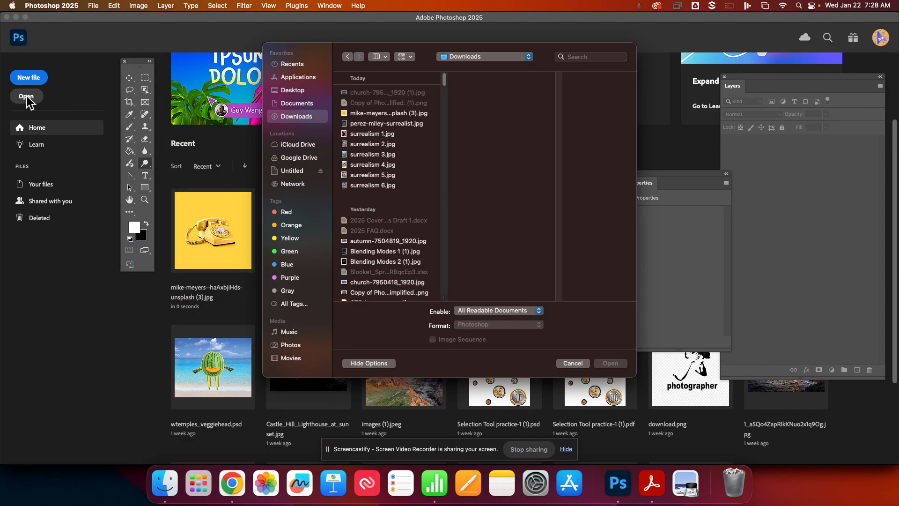
left_click(384, 103)
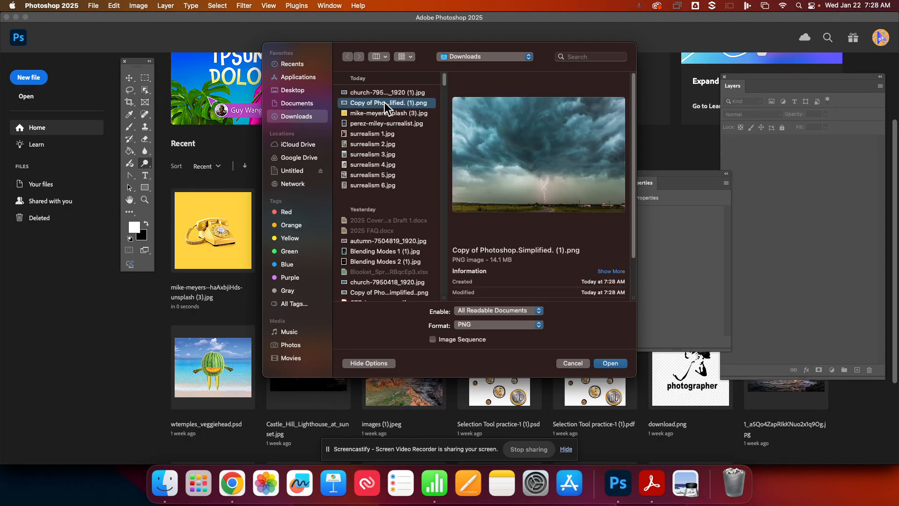
left_click(608, 364)
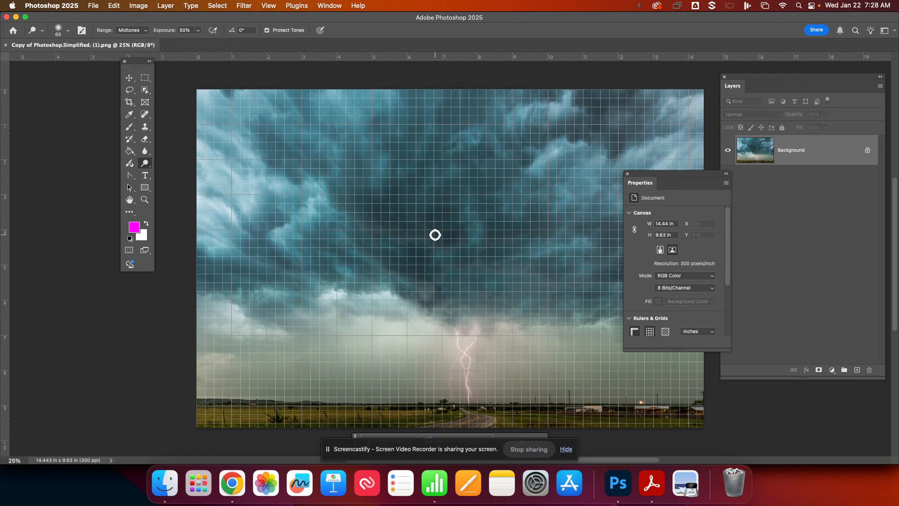
key("super+apostrophe")
left_click_drag(679, 174, 62, 222)
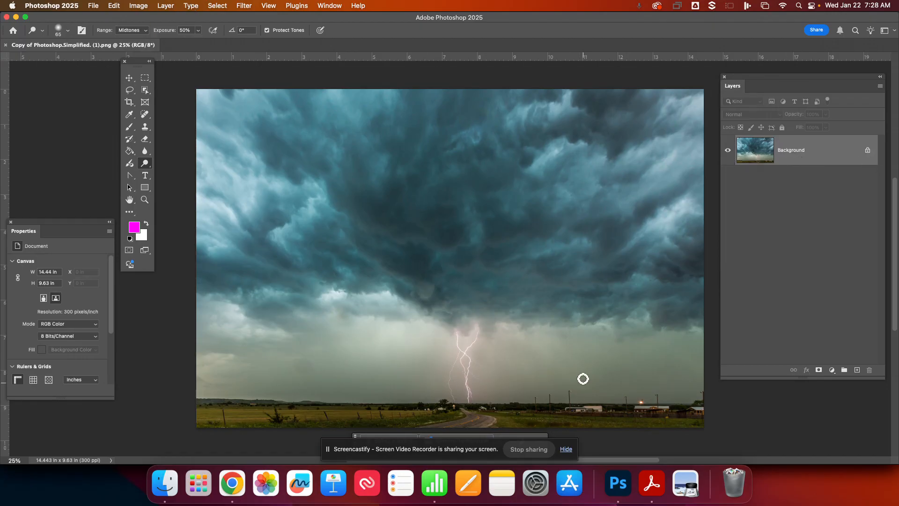
Step: Place church-7950418_1920 (1).jpg from Downloads as an embedded layer over the storm image at its default size
left_click(93, 6)
left_click(93, 5)
left_click(93, 6)
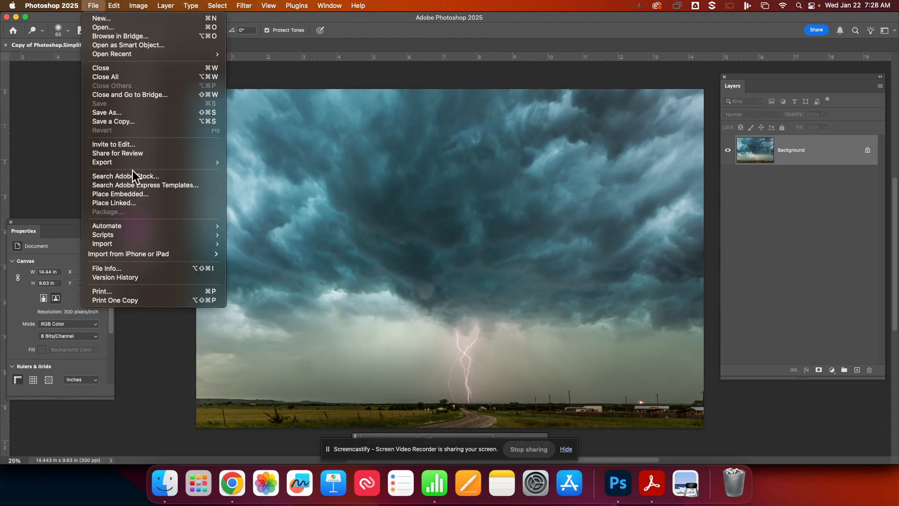
left_click(121, 194)
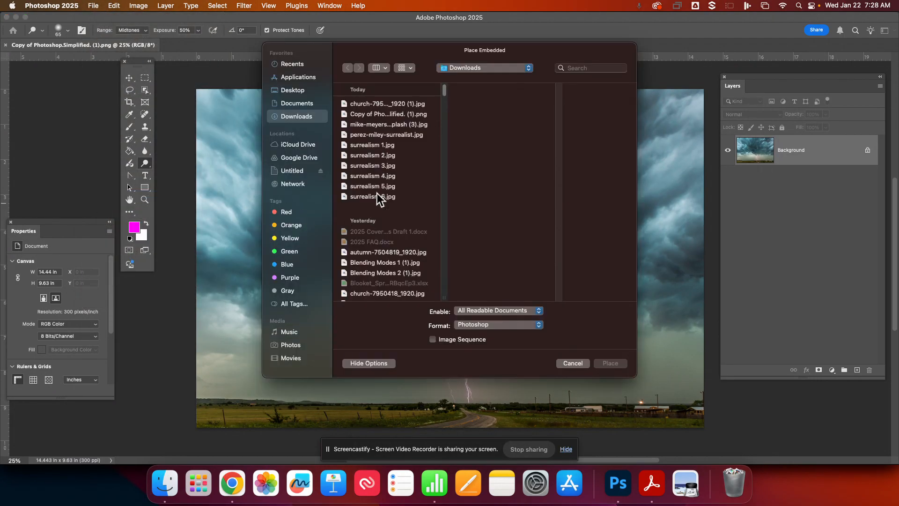
left_click(376, 105)
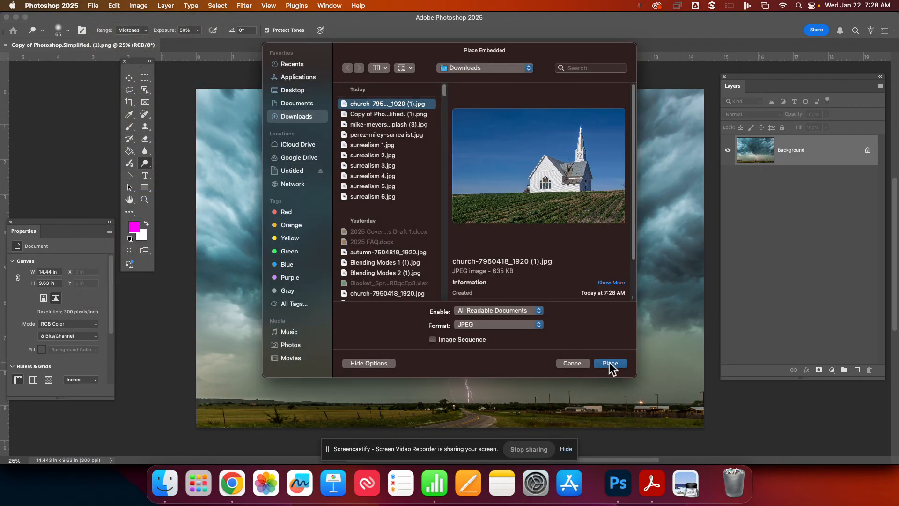
left_click(609, 363)
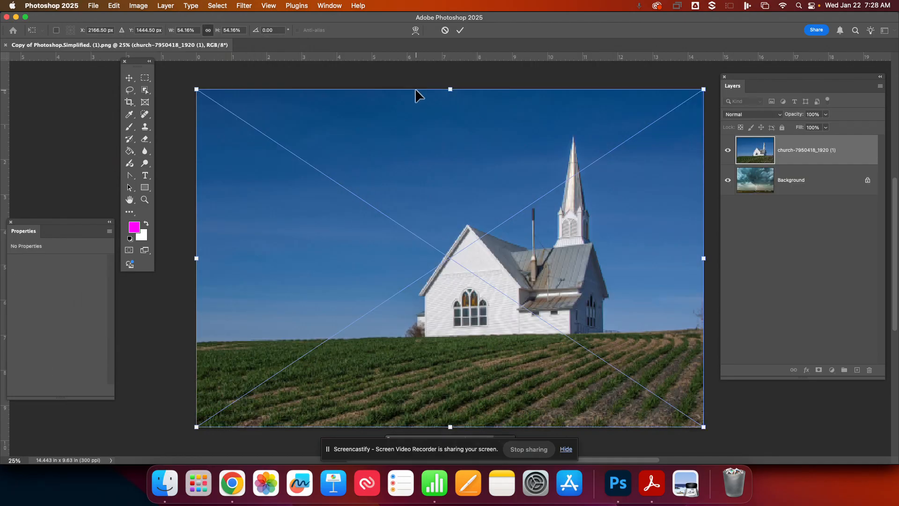
left_click(461, 30)
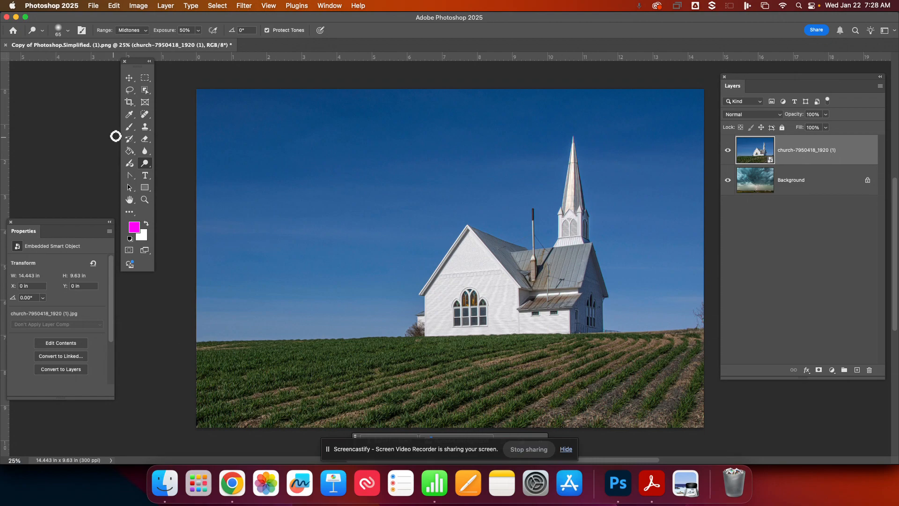
Step: Select the church and field with the Object Selection tool and add a layer mask that hides the blue sky
left_click(142, 90)
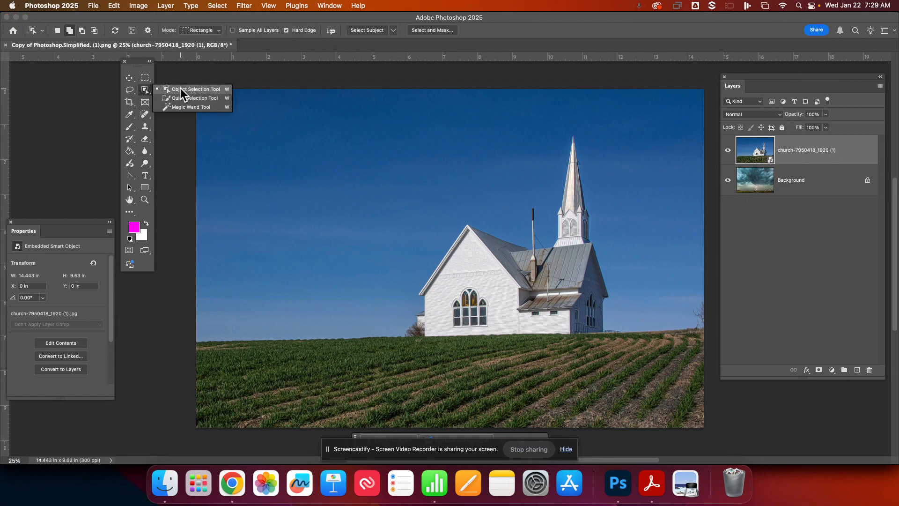
left_click(180, 89)
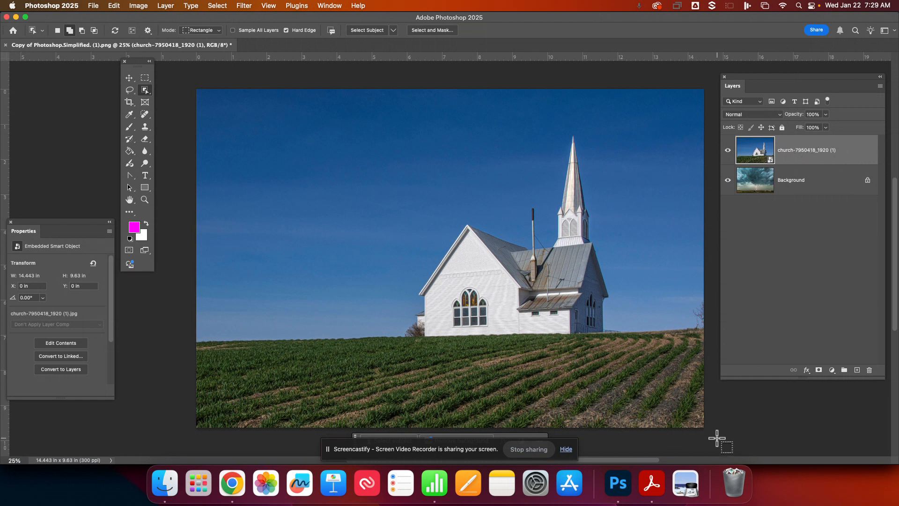
left_click_drag(716, 438, 175, 143)
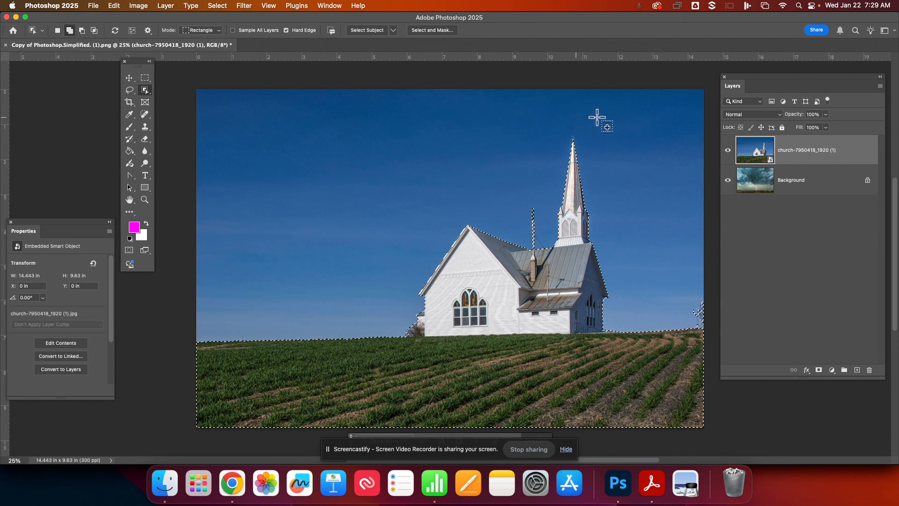
left_click(818, 372)
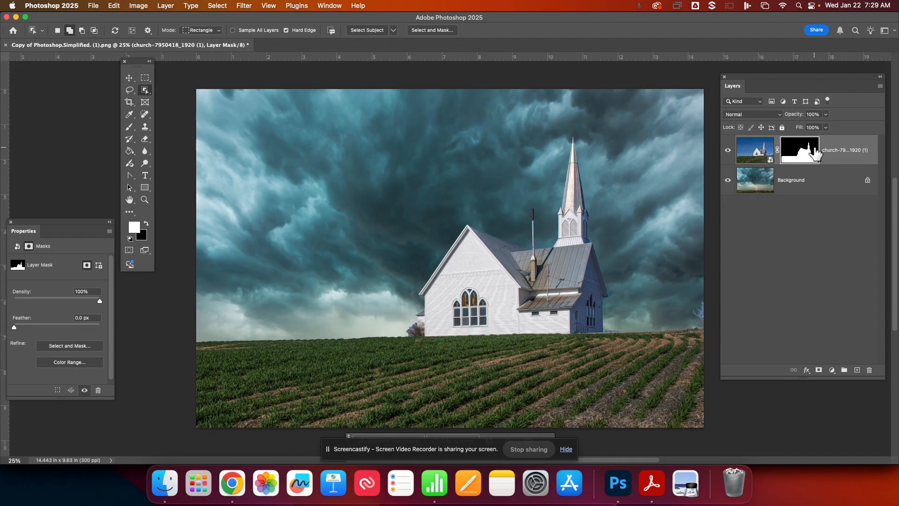
Step: Disable and re-enable the church layer's mask to compare the original sky with the storm sky
right_click(802, 150)
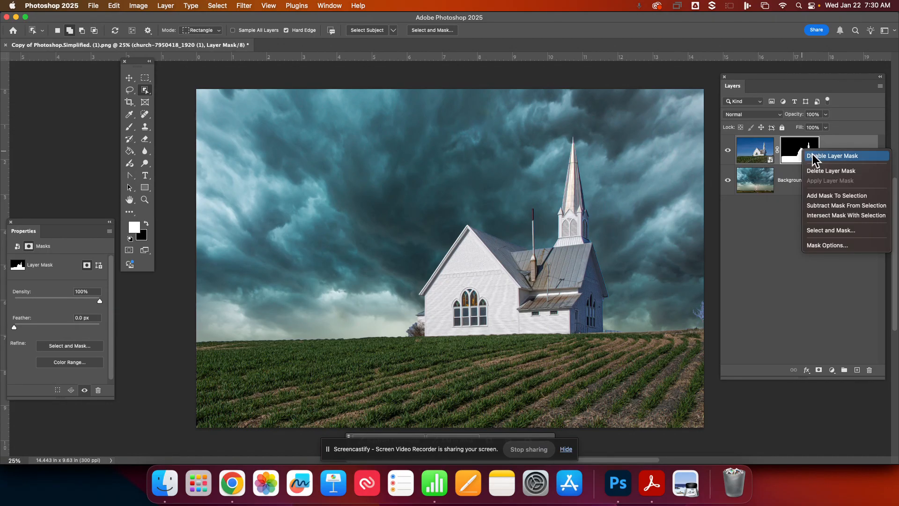
left_click(813, 155)
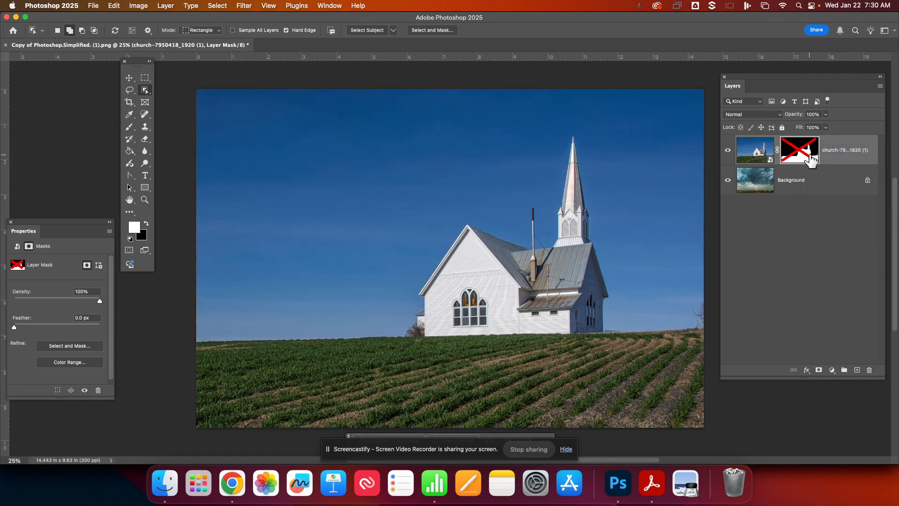
right_click(804, 156)
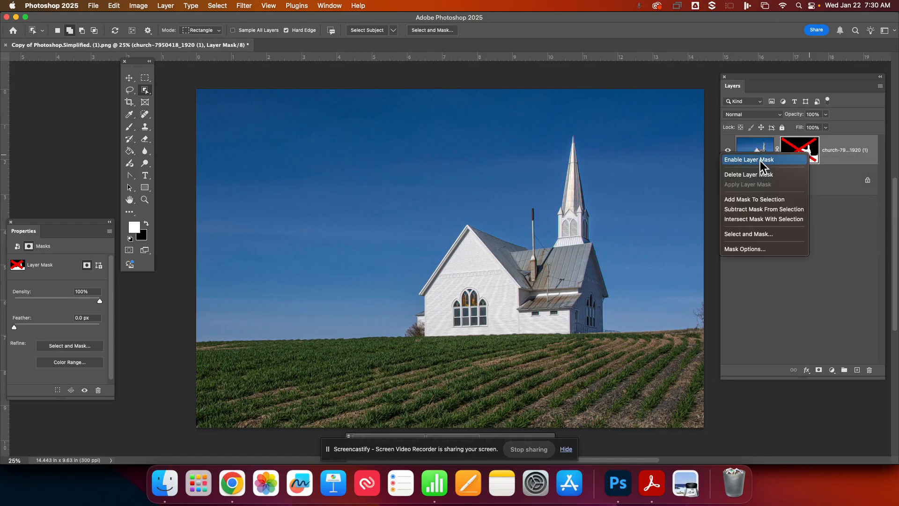
left_click(760, 161)
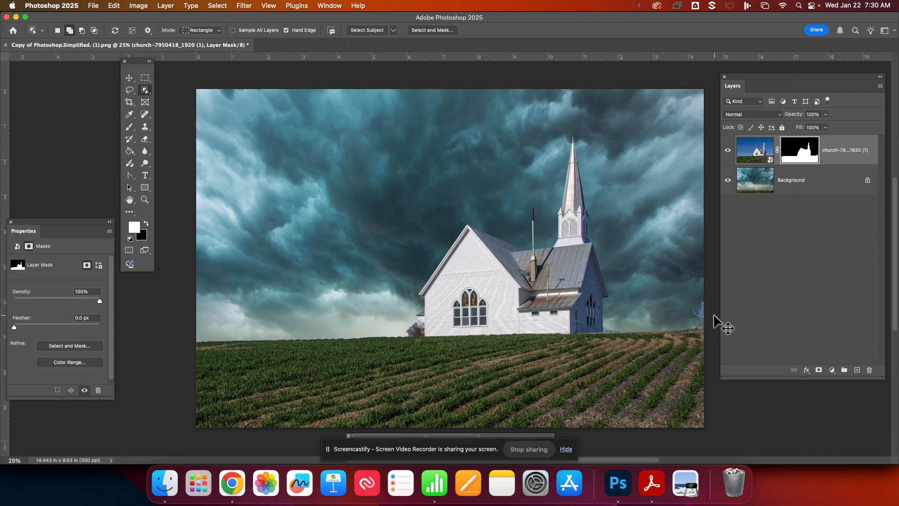
Step: Prepare the Brush tool with black as foreground and white as background for retouching the church mask around the railing and tree
key("super+equal")
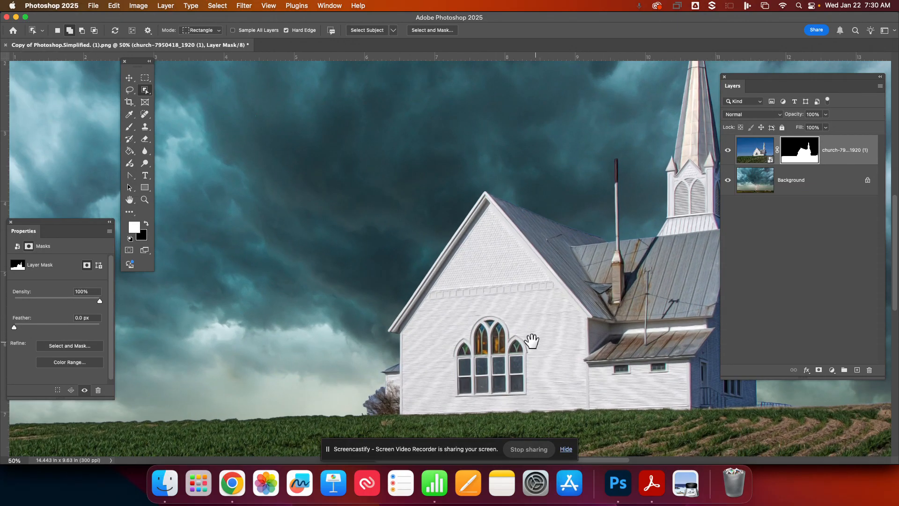
left_click_drag(532, 341, 341, 287)
left_click_drag(568, 327, 458, 321)
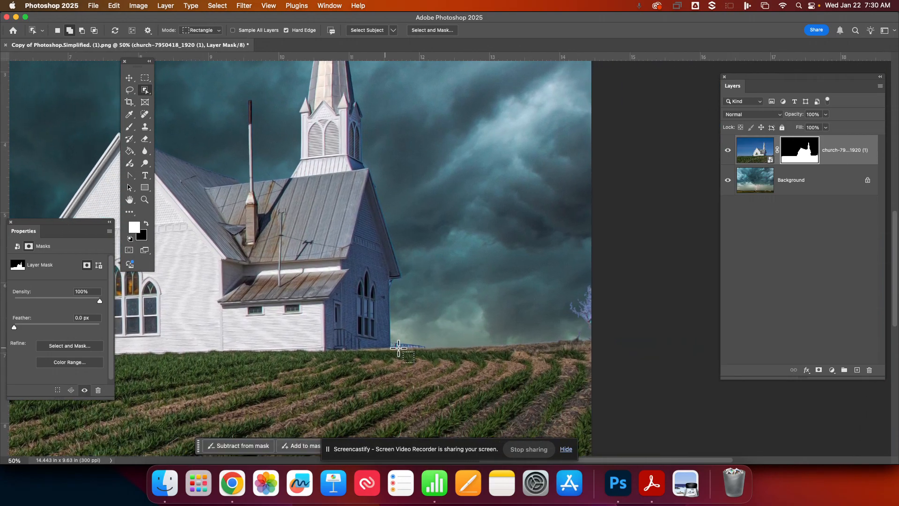
key("super+equal")
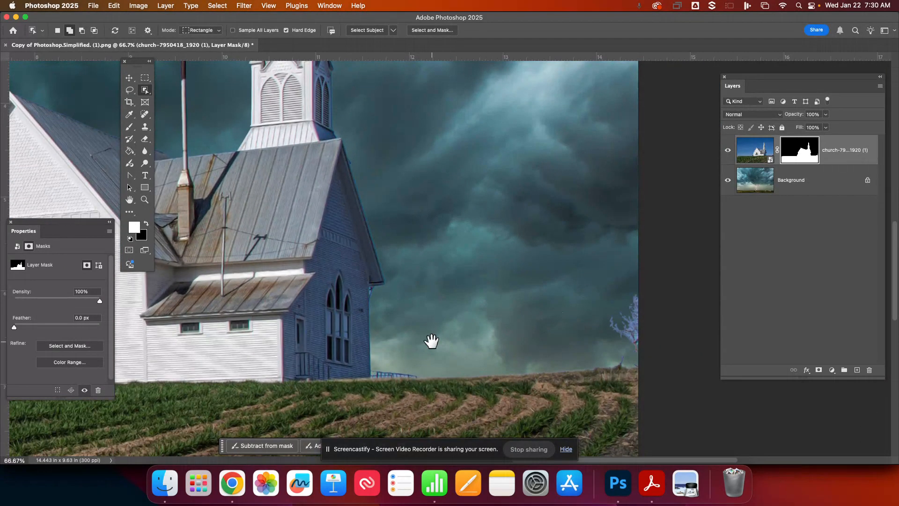
scroll(429, 341, "right", 5)
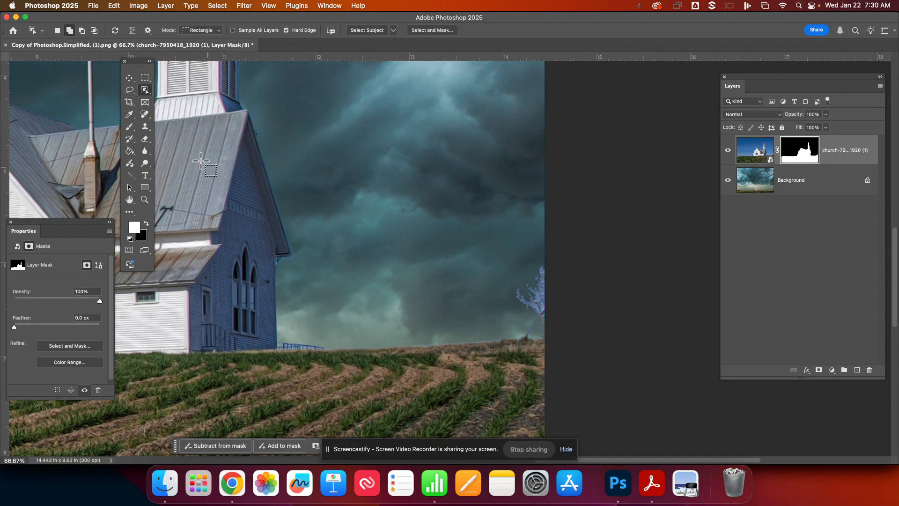
left_click(128, 129)
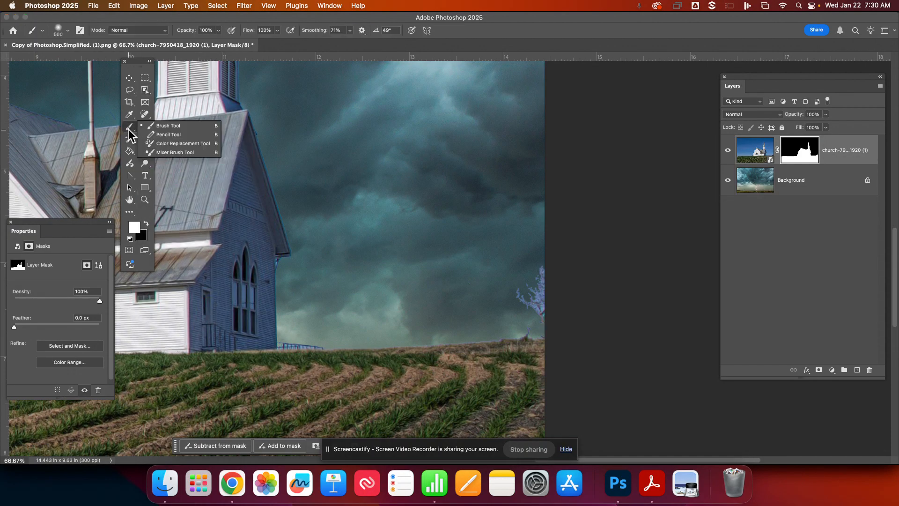
left_click(145, 125)
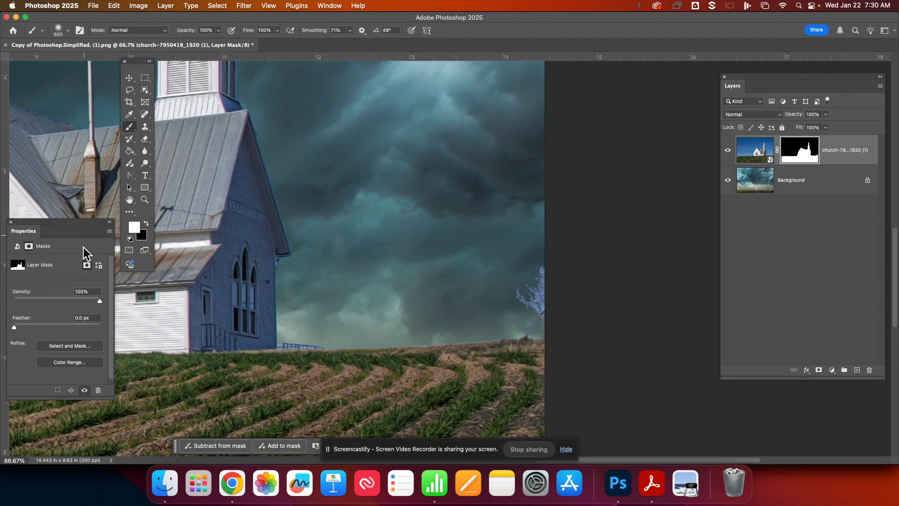
left_click(135, 228)
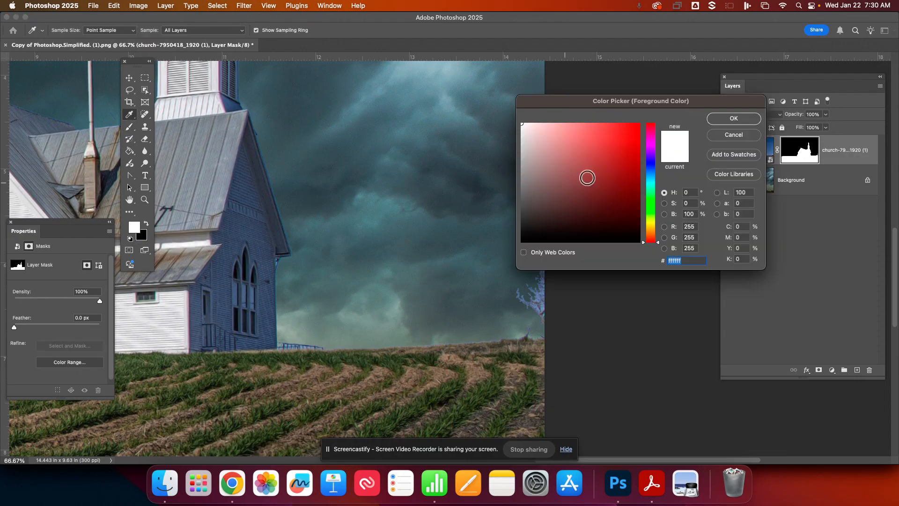
left_click(640, 163)
left_click(734, 118)
key("b")
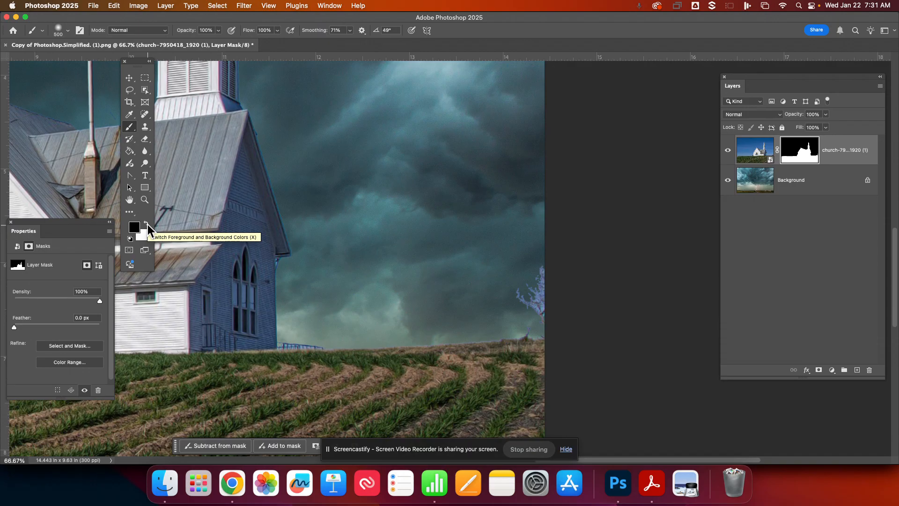
left_click(147, 224)
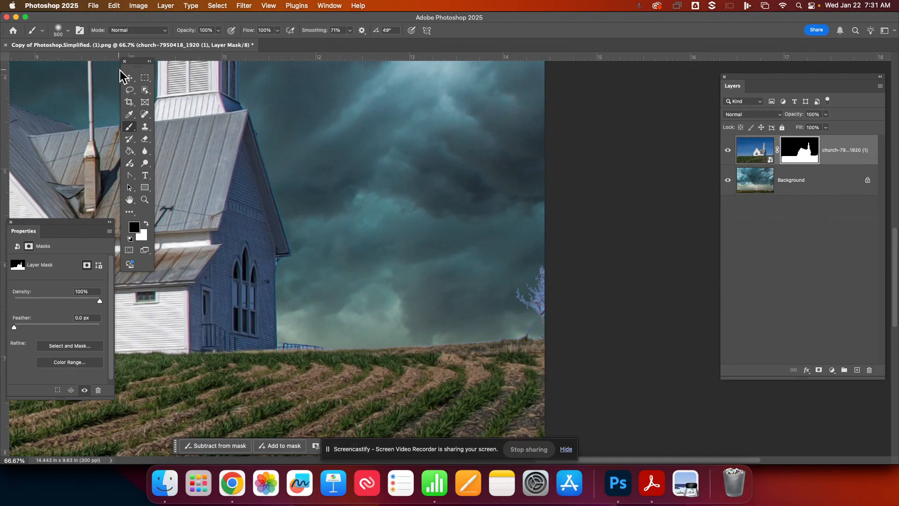
Step: Reduce the brush size and paint black on the church mask to hide the tree at the photo's right edge
left_click(129, 78)
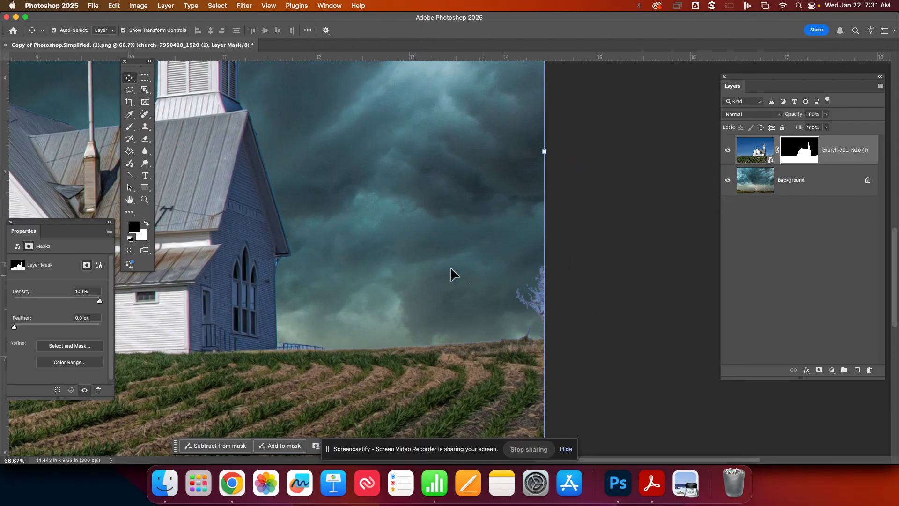
left_click(128, 127)
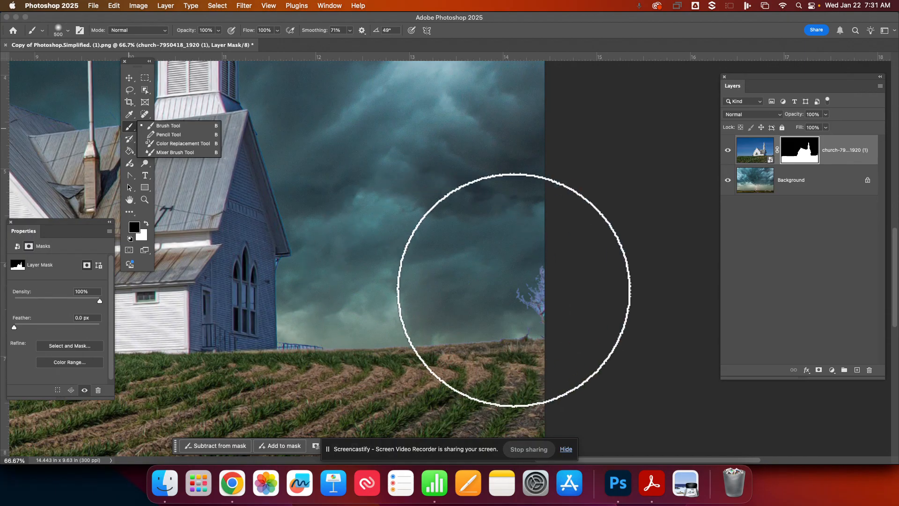
key("bracketleft")
key("bracketleft")
key("bracketleft")
key("bracketleft")
key("bracketleft")
key("bracketleft")
key("bracketleft")
key("bracketleft")
key("bracketleft")
key("bracketleft")
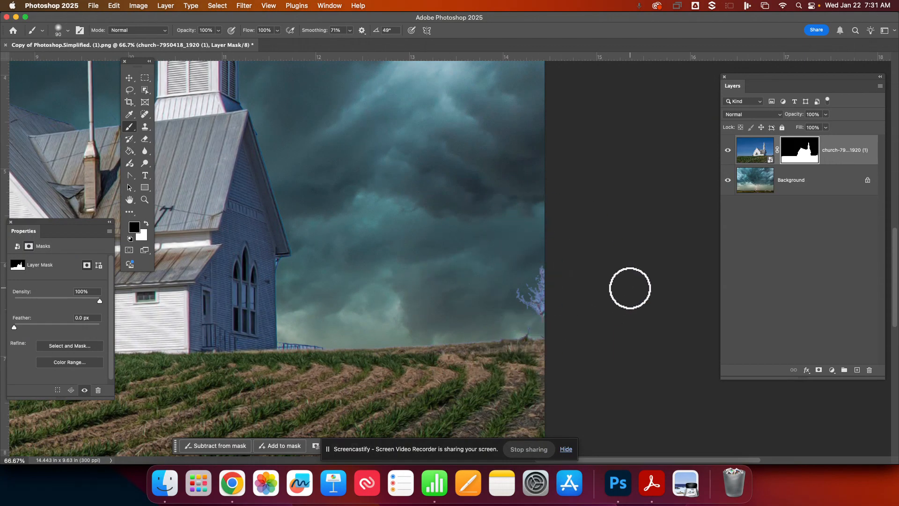
left_click_drag(548, 315, 518, 291)
mouse_move(546, 326)
left_mouse_down()
mouse_move(518, 291)
mouse_move(538, 323)
mouse_move(545, 289)
left_mouse_up()
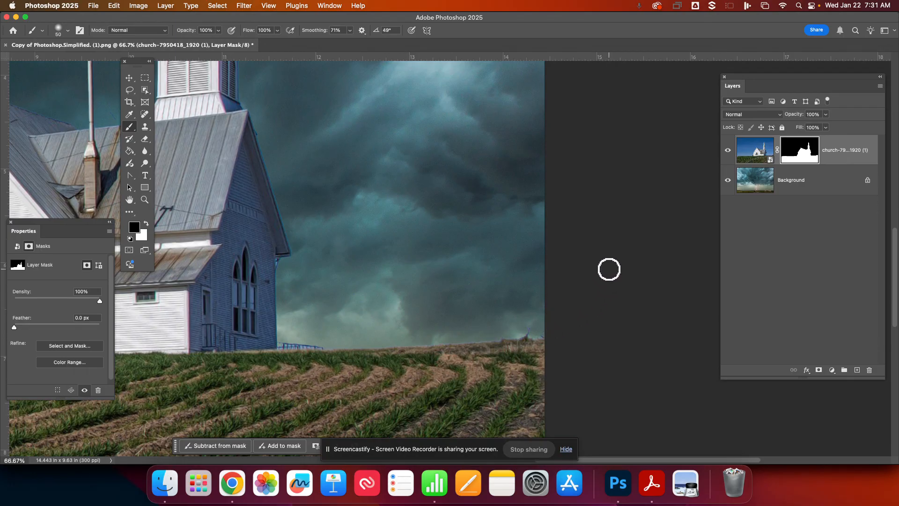
Step: Paint white on the church mask to bring the tree back, and hide it again with black
left_click(146, 224)
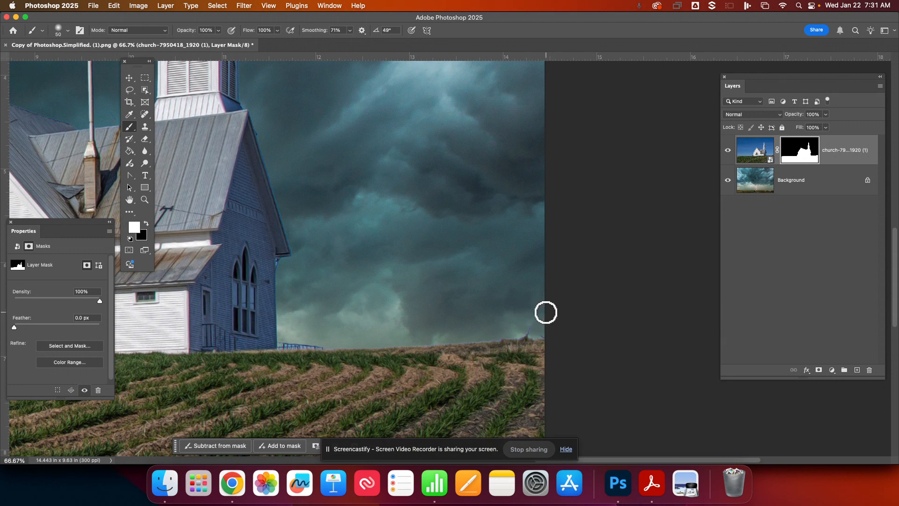
mouse_move(539, 299)
left_mouse_down()
mouse_move(537, 330)
mouse_move(523, 276)
mouse_move(546, 281)
mouse_move(537, 295)
mouse_move(540, 324)
mouse_move(543, 280)
mouse_move(528, 311)
mouse_move(544, 329)
mouse_move(547, 286)
left_mouse_up()
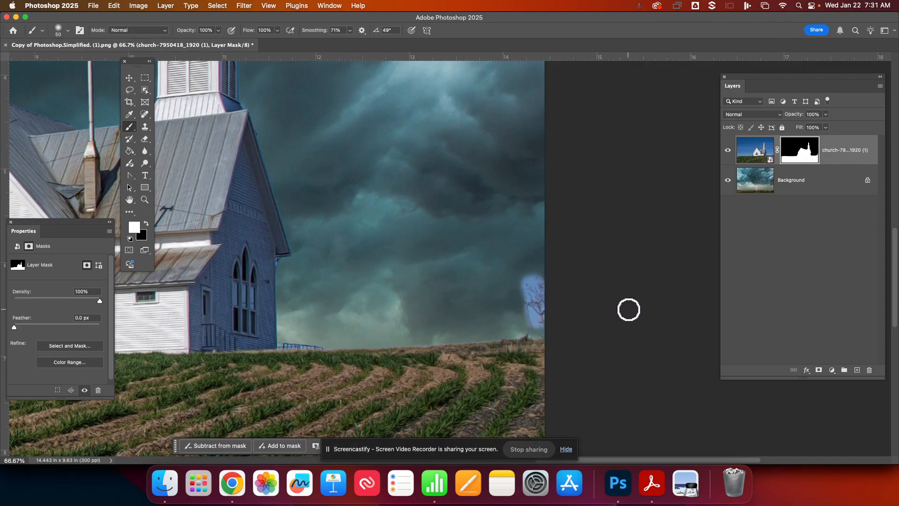
key("x")
mouse_move(556, 331)
left_mouse_down()
mouse_move(533, 312)
mouse_move(531, 267)
mouse_move(538, 327)
mouse_move(521, 270)
mouse_move(534, 331)
mouse_move(544, 318)
mouse_move(545, 271)
mouse_move(529, 284)
mouse_move(506, 282)
left_mouse_up()
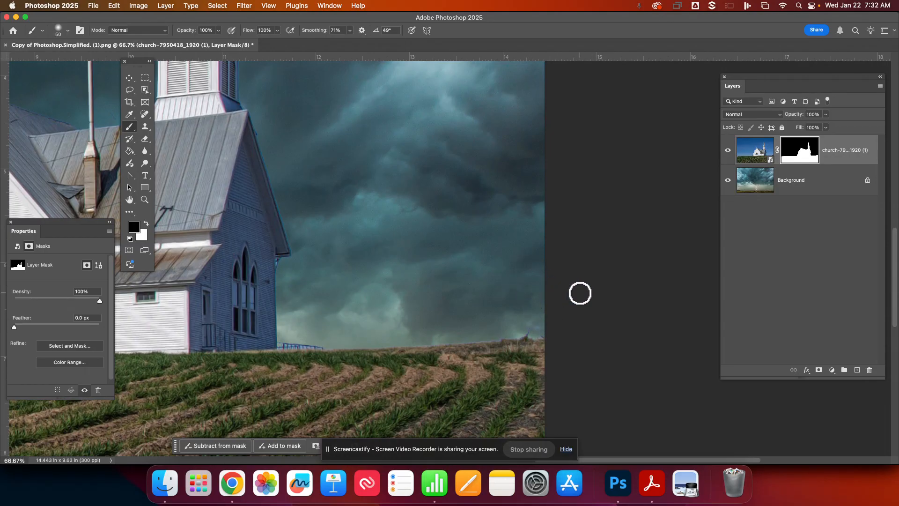
Step: Add a Vibrance adjustment layer directly above the church layer
key("super+minus")
key("super+minus")
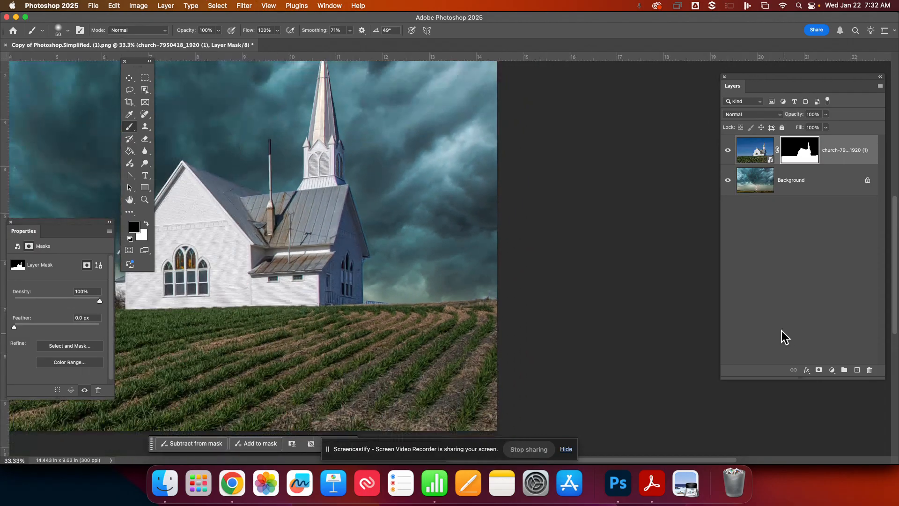
key("super+minus")
left_click_drag(532, 327, 605, 357)
key("super+minus")
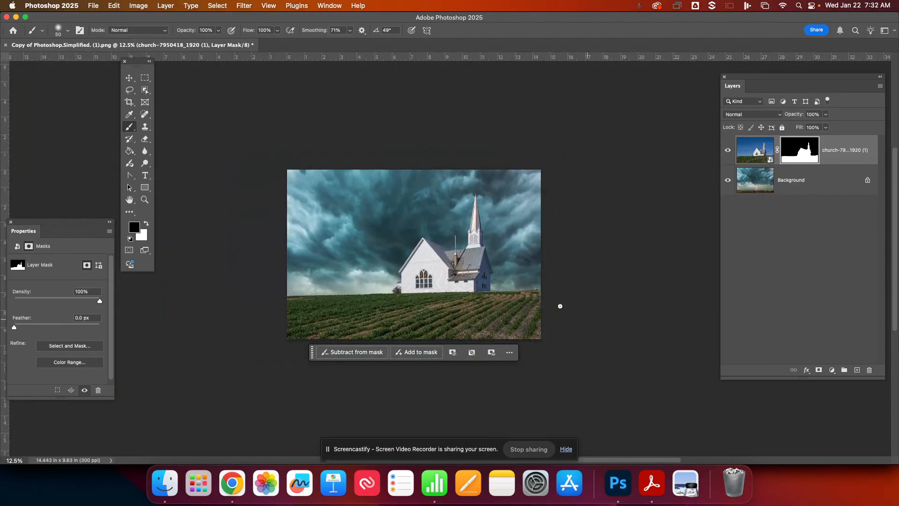
left_click(849, 152)
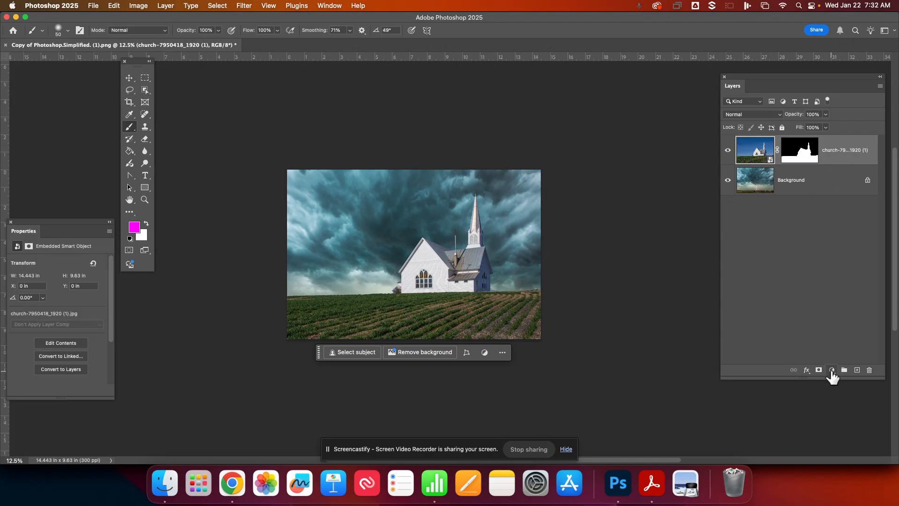
left_click(832, 370)
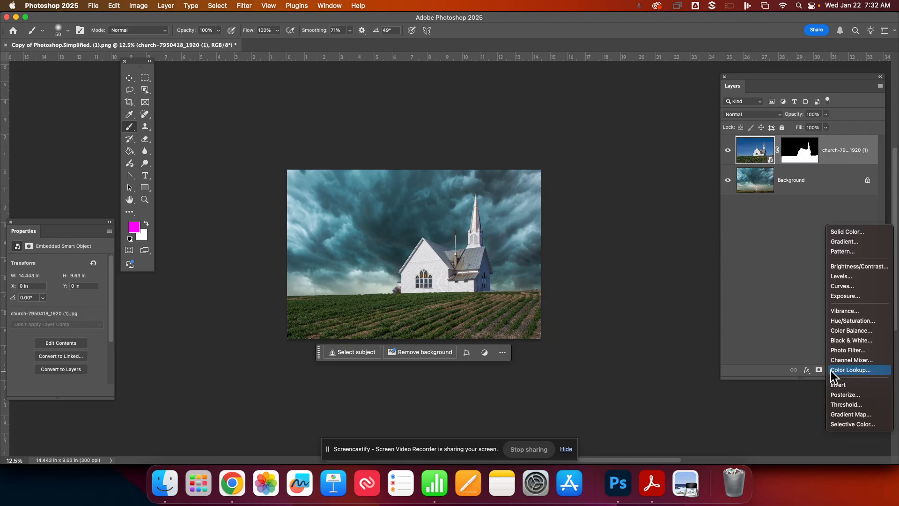
left_click(803, 362)
left_click(831, 370)
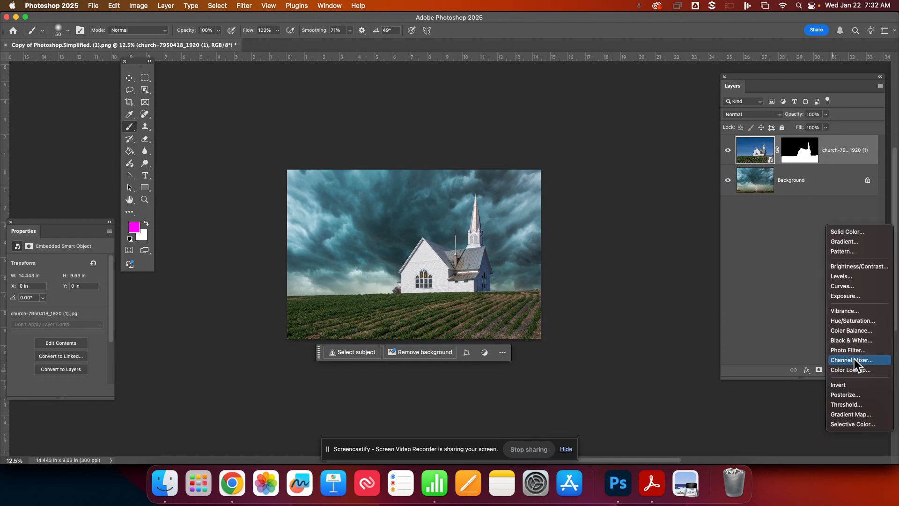
left_click(849, 311)
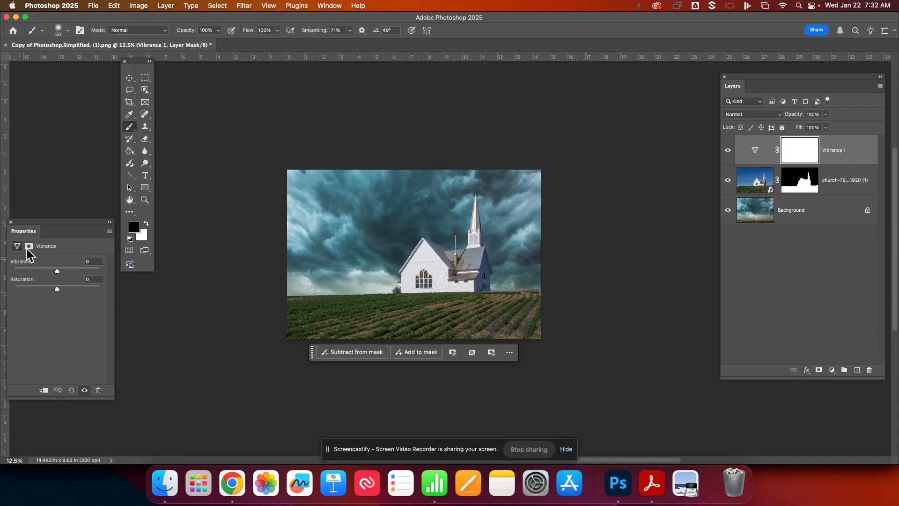
Step: Set the adjustment layer's Vibrance to -38 and Saturation to -33
left_click_drag(40, 223, 619, 149)
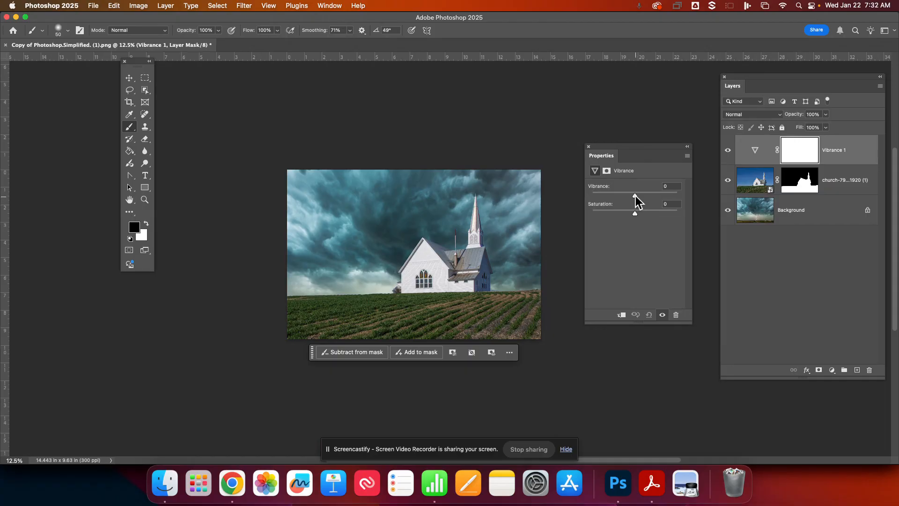
left_click_drag(635, 196, 621, 194)
left_click_drag(635, 214, 619, 198)
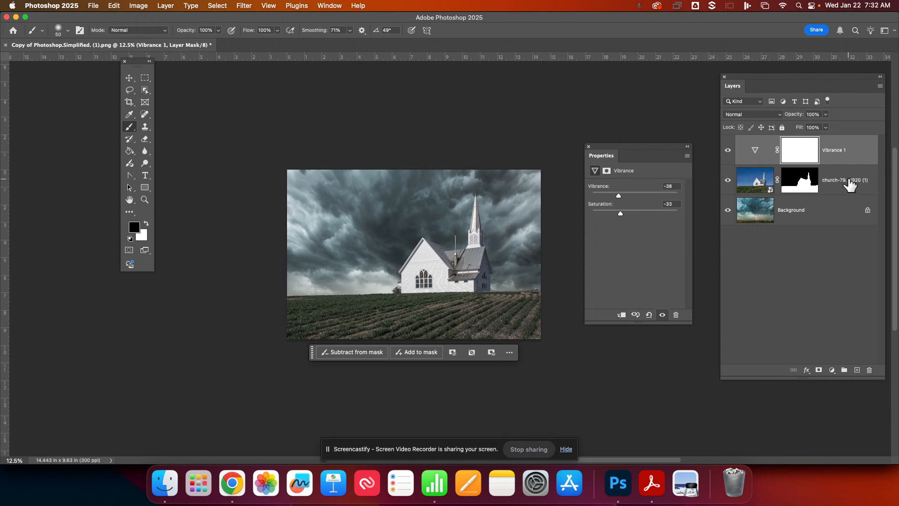
Step: Clip the Vibrance adjustment to the church layer, releasing and recreating the clipping mask once to compare the effect on the sky
right_click(856, 156)
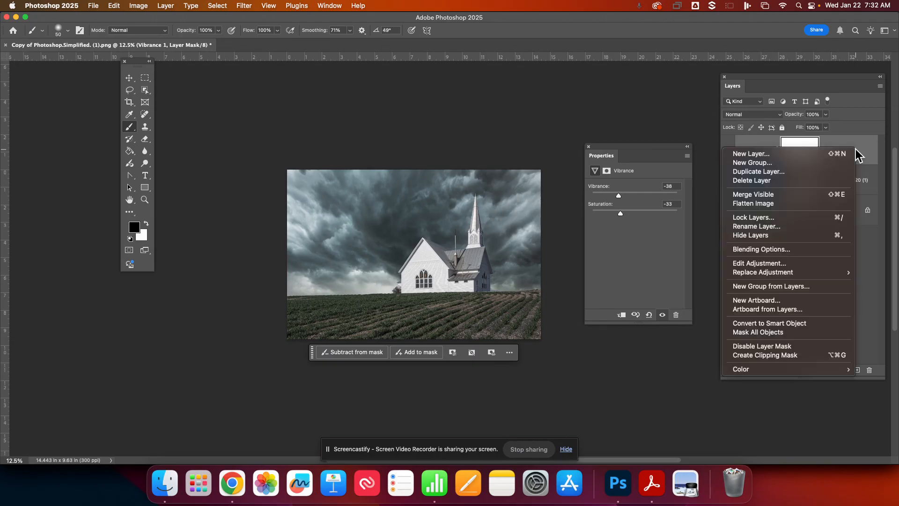
left_click(769, 356)
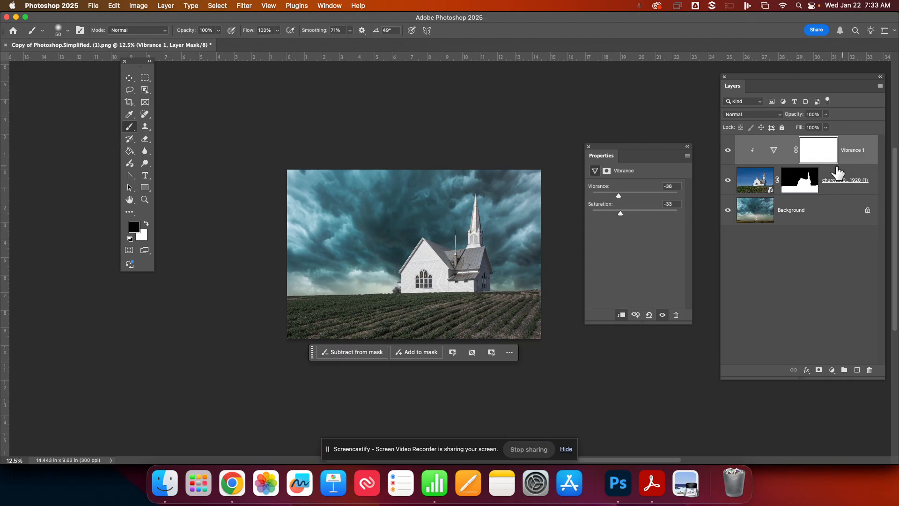
right_click(751, 152)
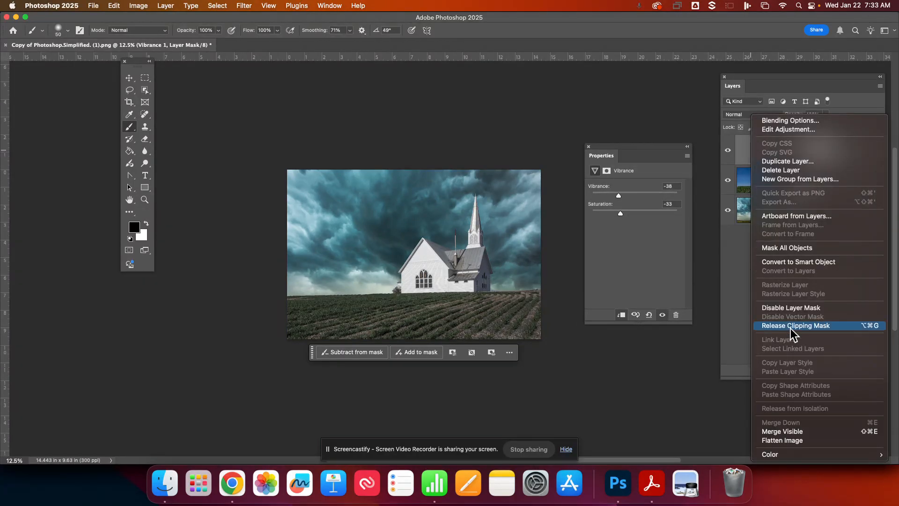
left_click(790, 326)
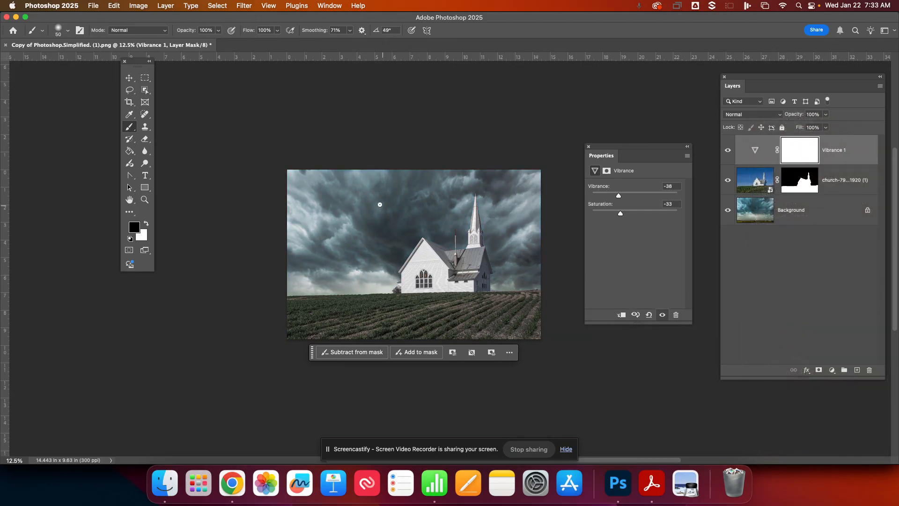
right_click(843, 160)
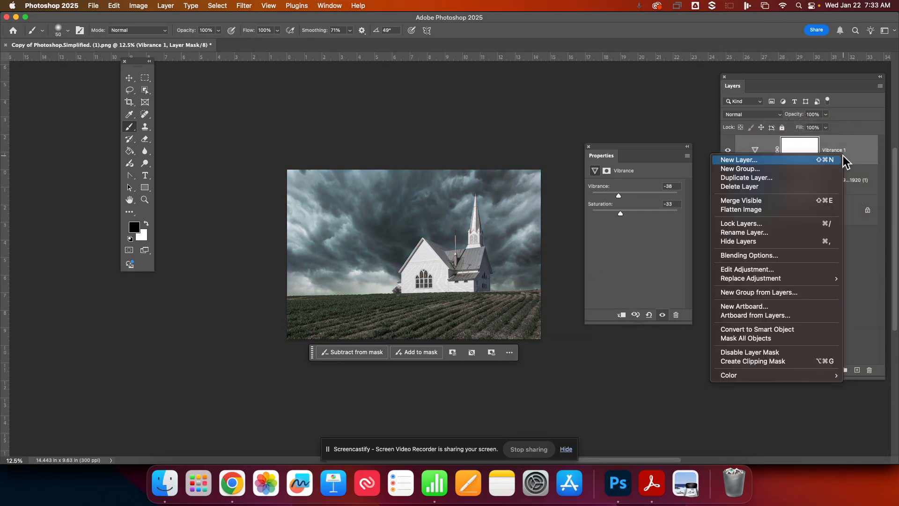
left_click(781, 361)
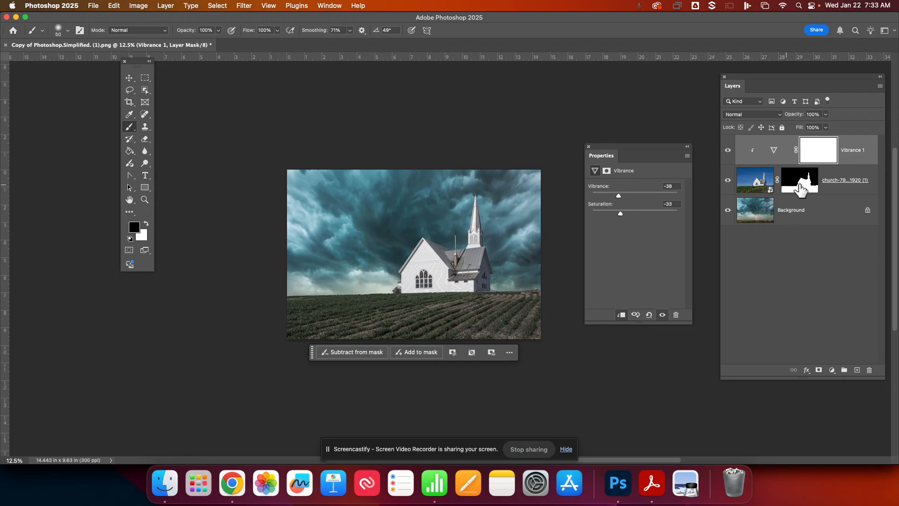
Step: Start saving the document under a new name, choosing the Graphics Projects (1) folder in Google Drive's My Drive as the destination
left_click(93, 7)
left_click(92, 8)
left_click(93, 7)
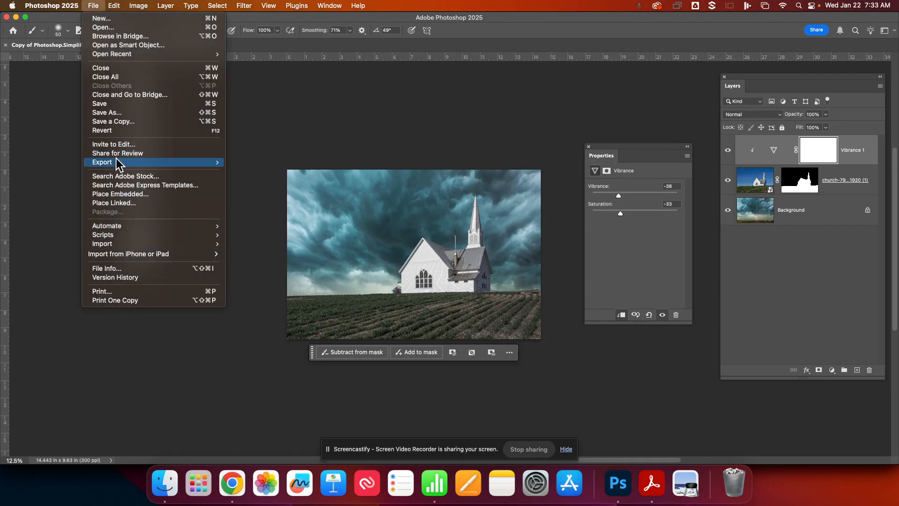
left_click(112, 112)
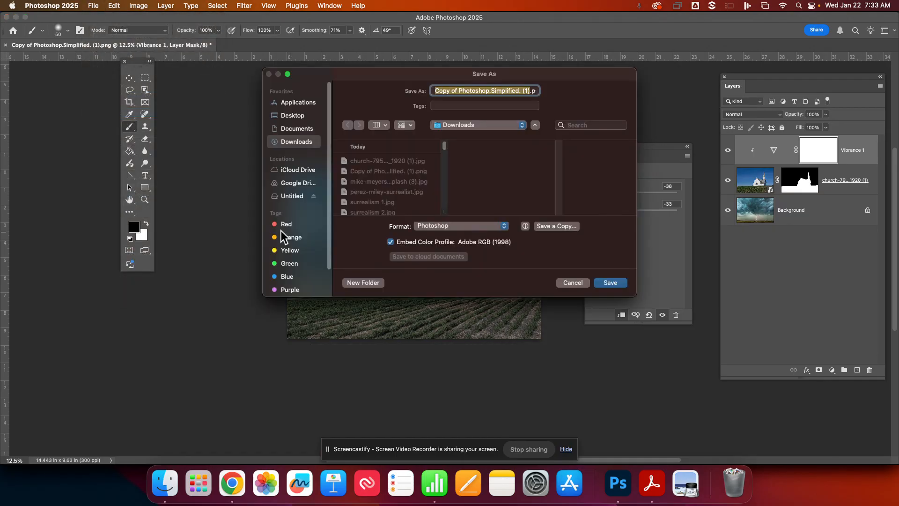
left_click(291, 183)
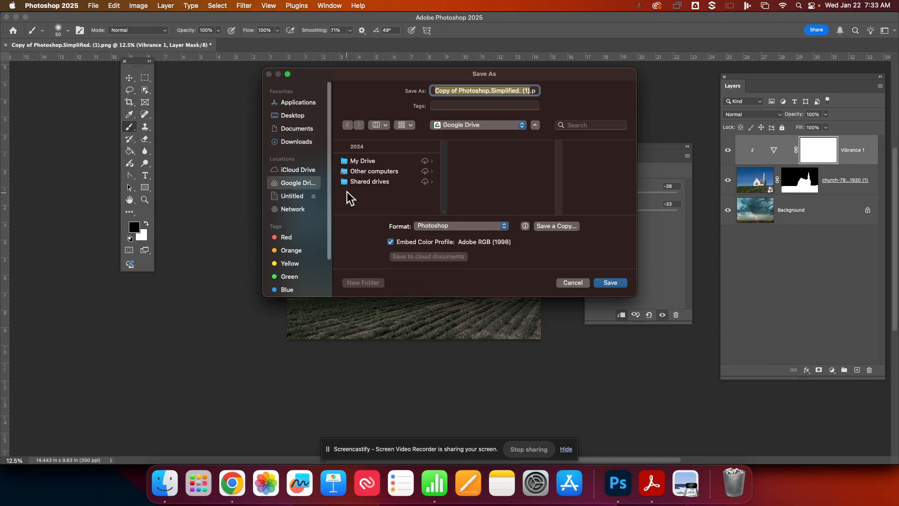
left_click(361, 161)
scroll(488, 170, "down", 5)
scroll(485, 172, "up", 2)
left_click(484, 165)
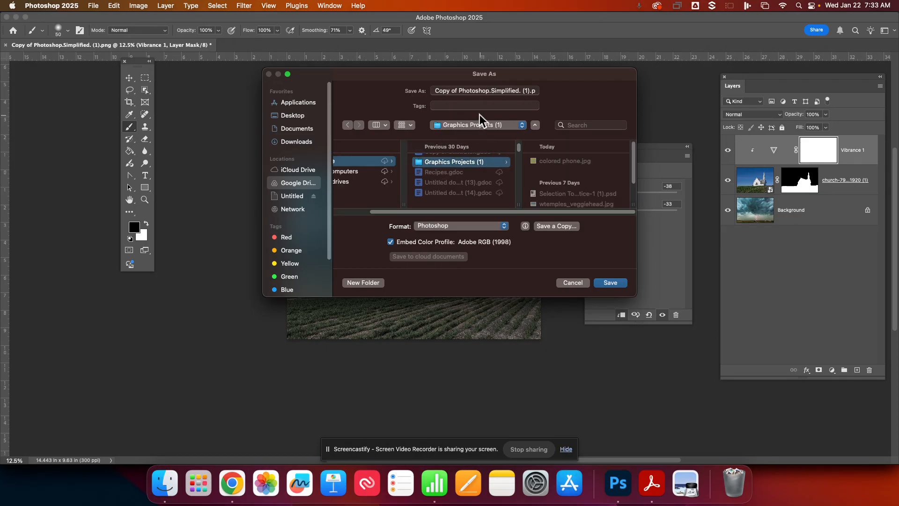
Step: Name the file stormy church and save it in Photoshop format
left_click(475, 90)
triple_click(475, 91)
type("stormy church")
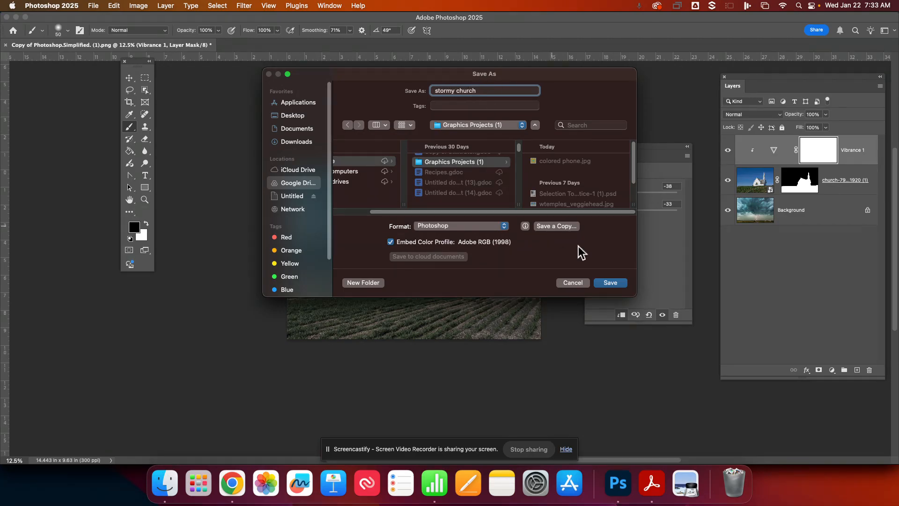
left_click(610, 283)
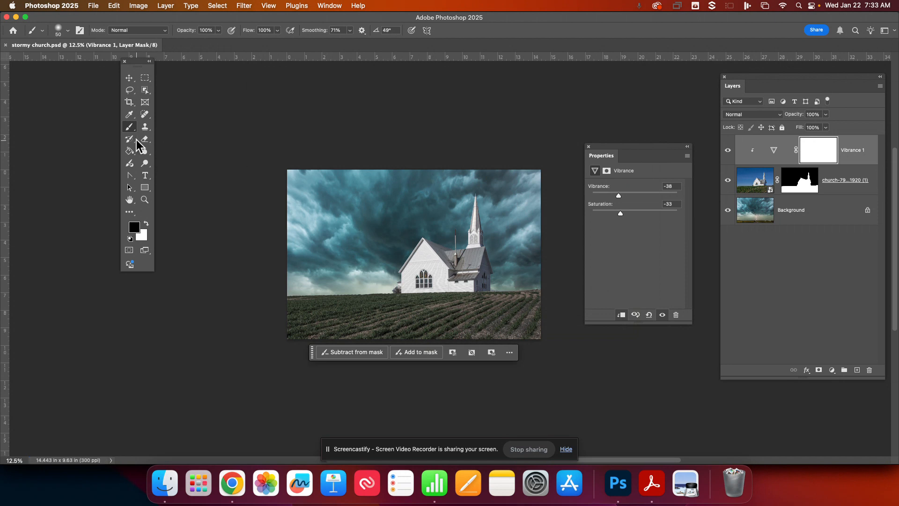
Step: Use Export As to export the composite as a full-size JPG
left_click(94, 9)
left_click(92, 8)
left_click(92, 8)
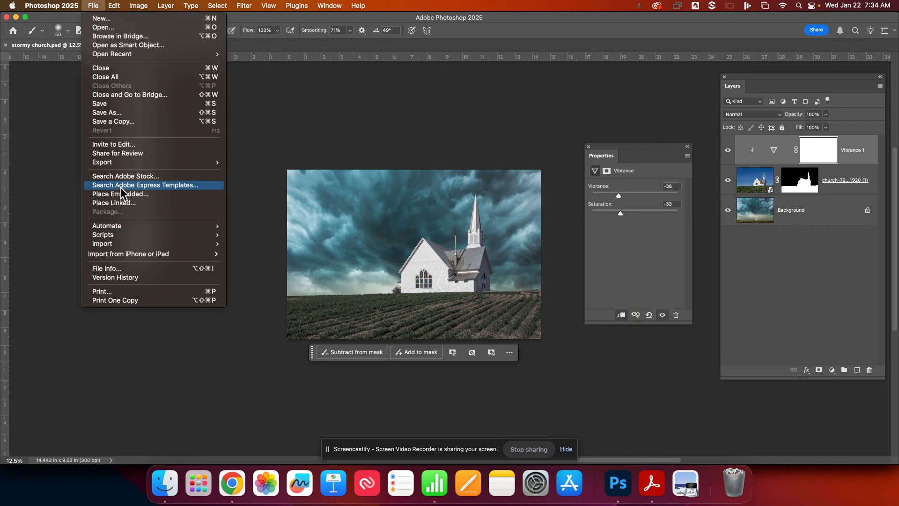
mouse_move(123, 162)
left_click(248, 172)
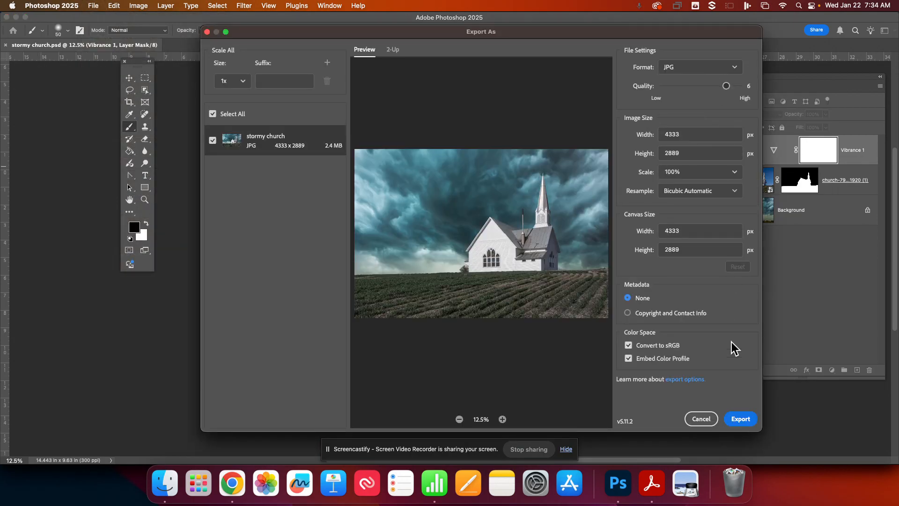
left_click(739, 420)
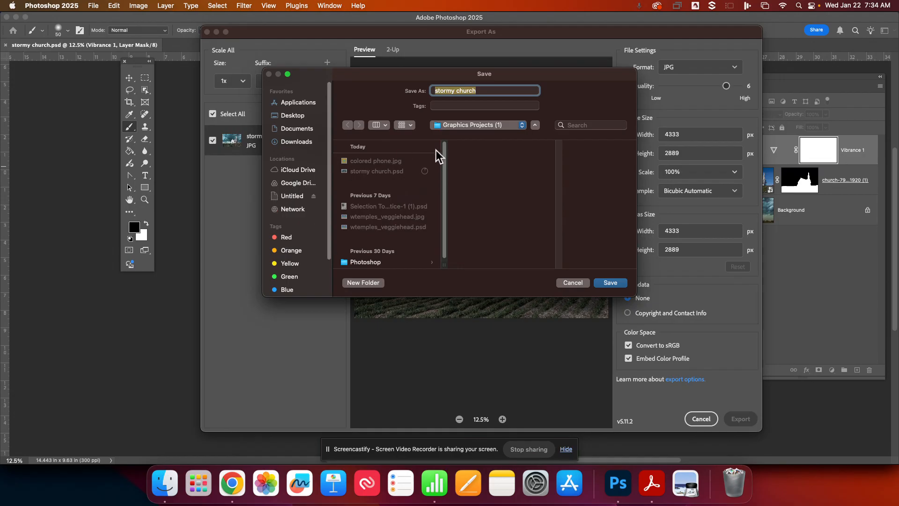
Step: Save the exported JPG as stormy church in the Graphics Projects (1) folder
left_click(478, 126)
left_click(513, 126)
left_click(504, 126)
left_click(504, 125)
left_click(535, 125)
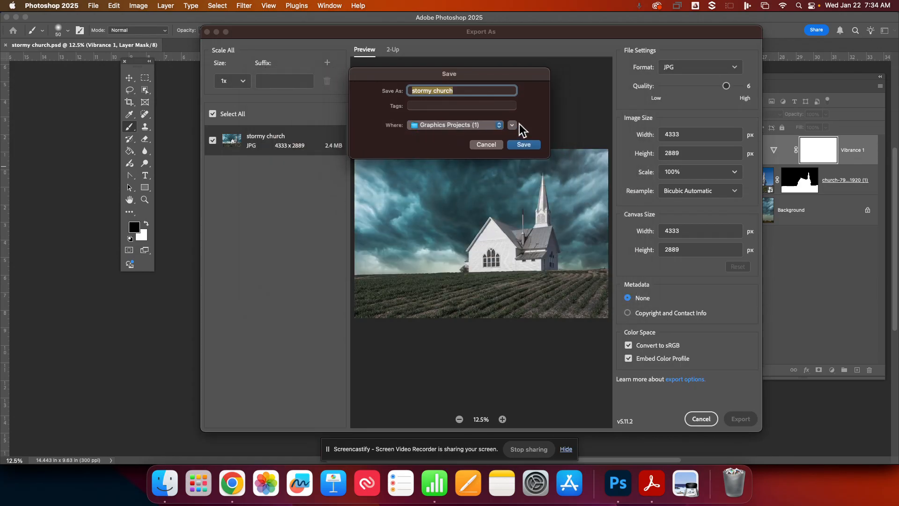
left_click(512, 126)
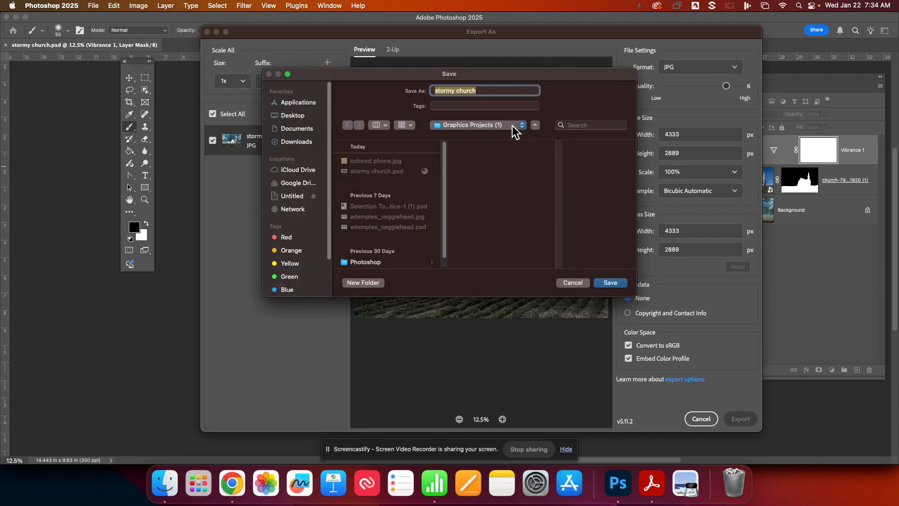
left_click(508, 125)
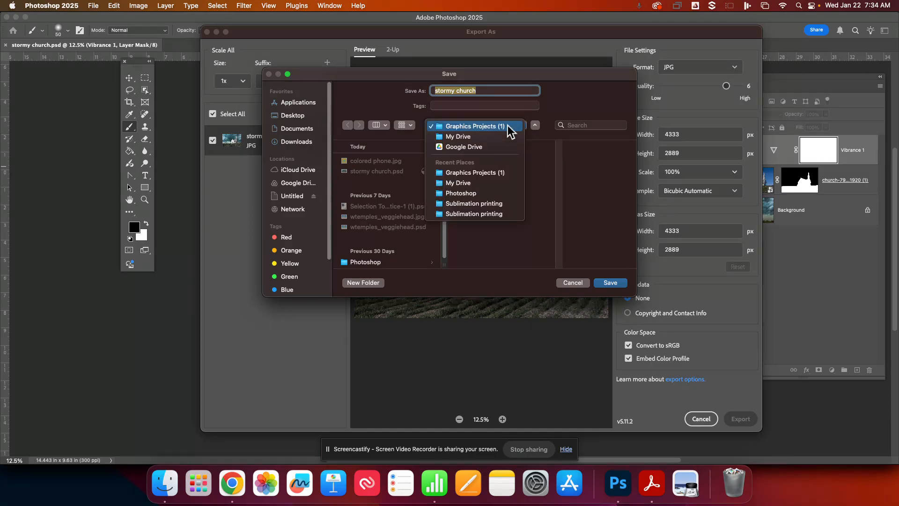
left_click(466, 173)
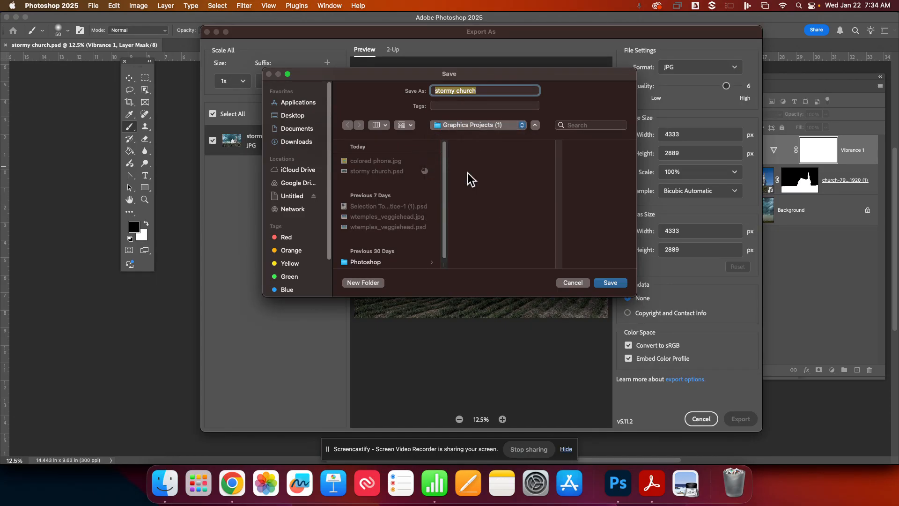
left_click(613, 283)
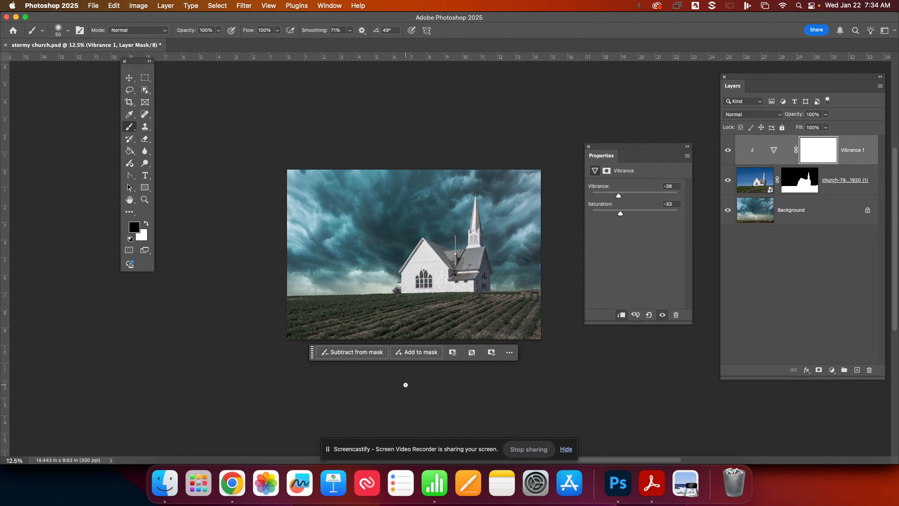
Step: Switch to Chrome, close the storm image preview and review the attachments of the Layer masking in PS assignment
left_click(233, 487)
left_click(126, 21)
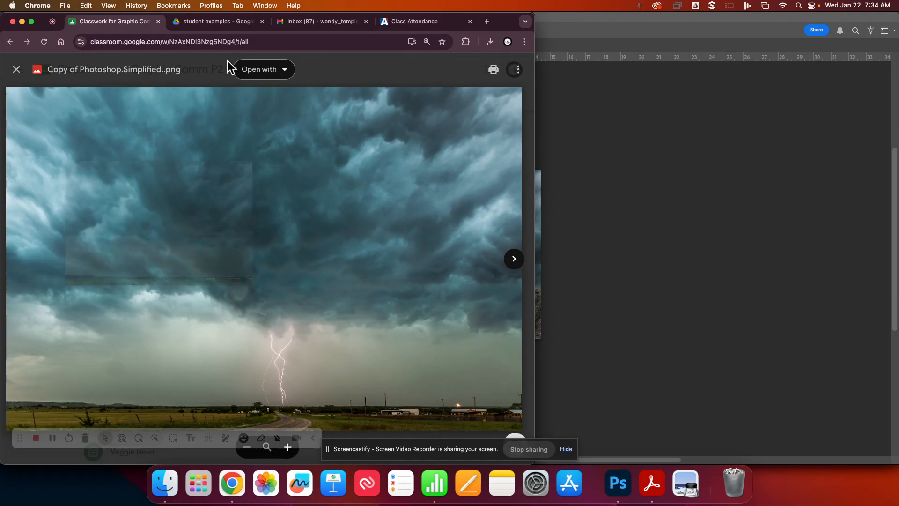
key("Escape")
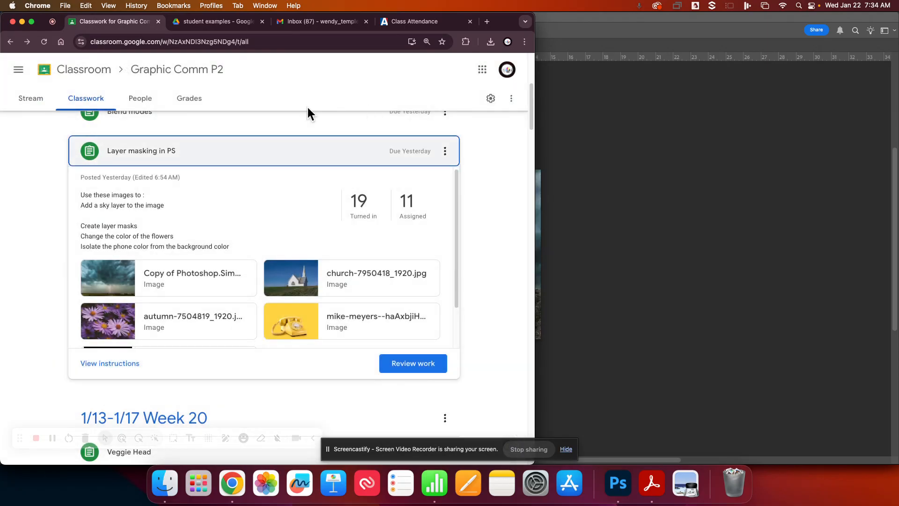
scroll(187, 309, "down", 2)
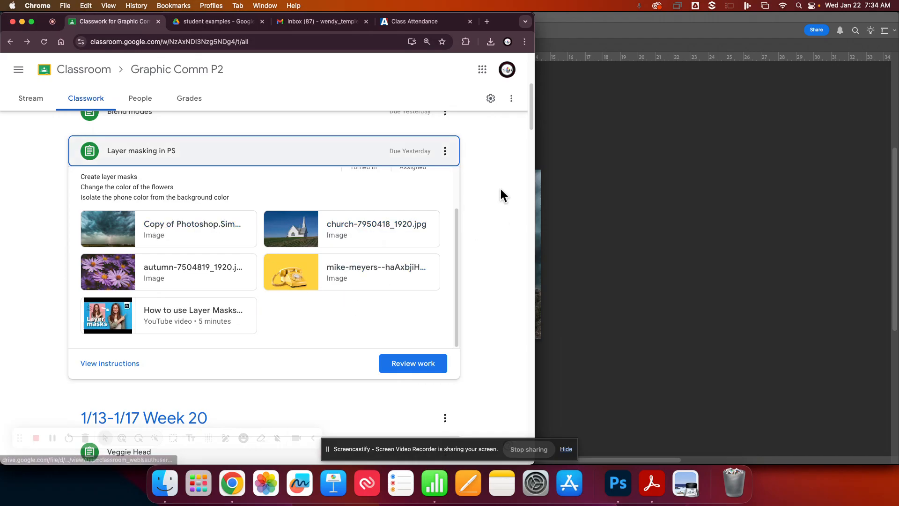
left_click(328, 451)
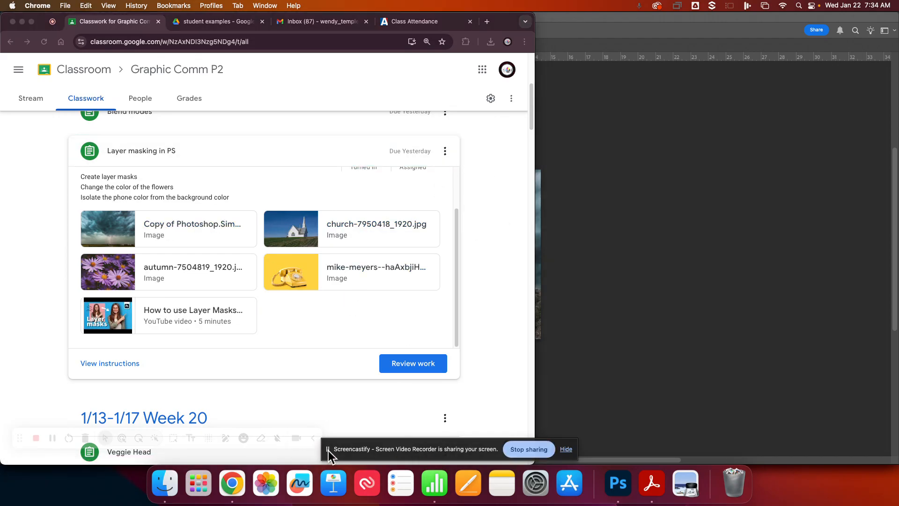